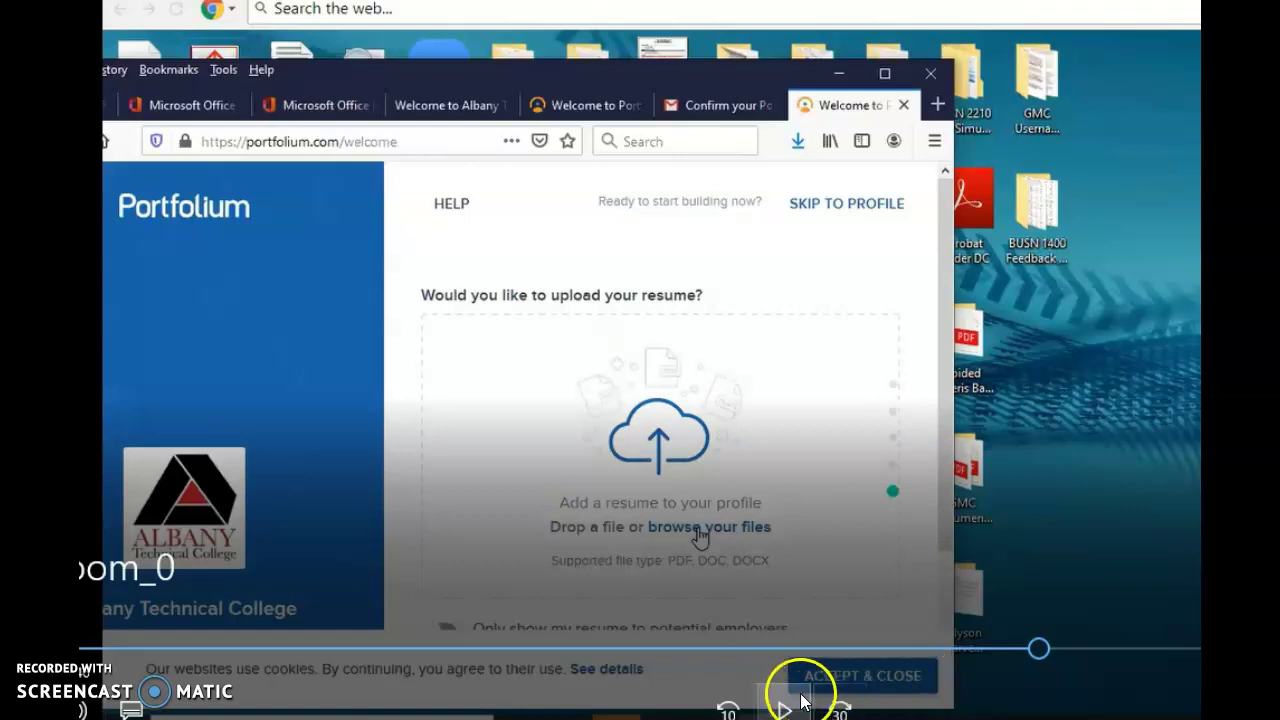
Bring up Portfolium's file upload window from the welcome page's 'browse your files' link
left_click(785, 709)
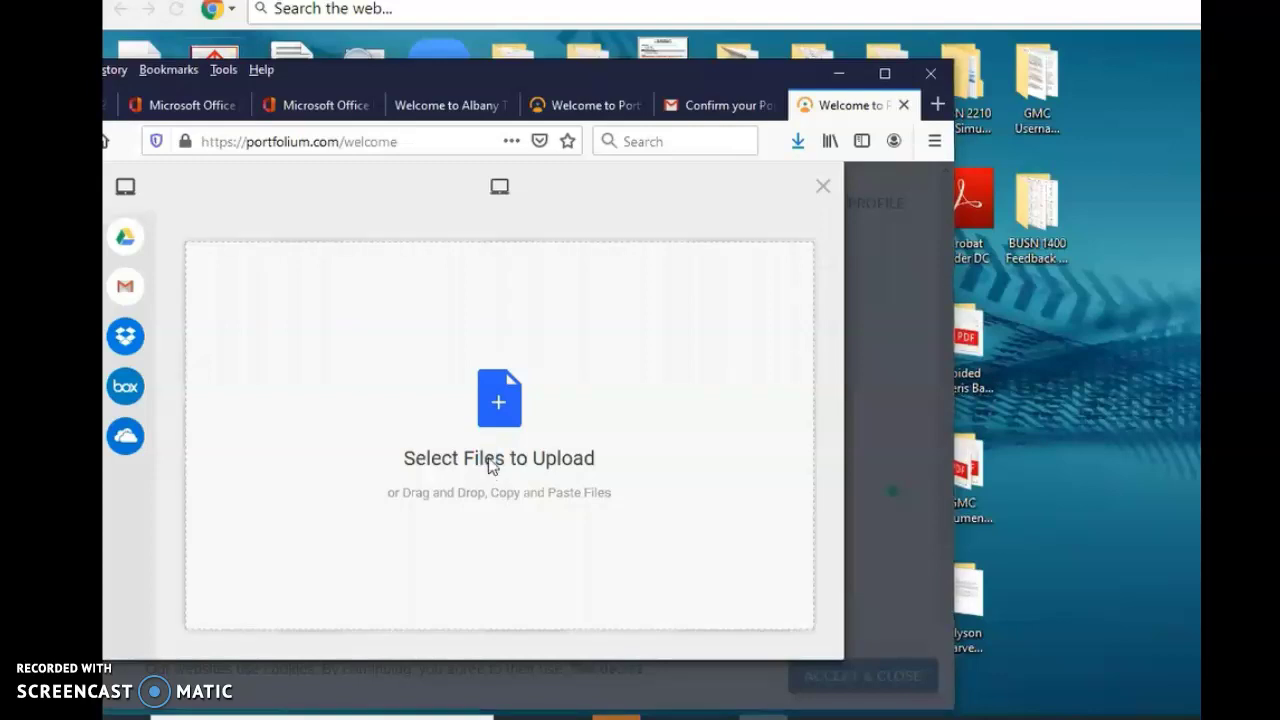
Pick the resume and cover letter Word document inside its Desktop folder for upload
left_click(394, 403)
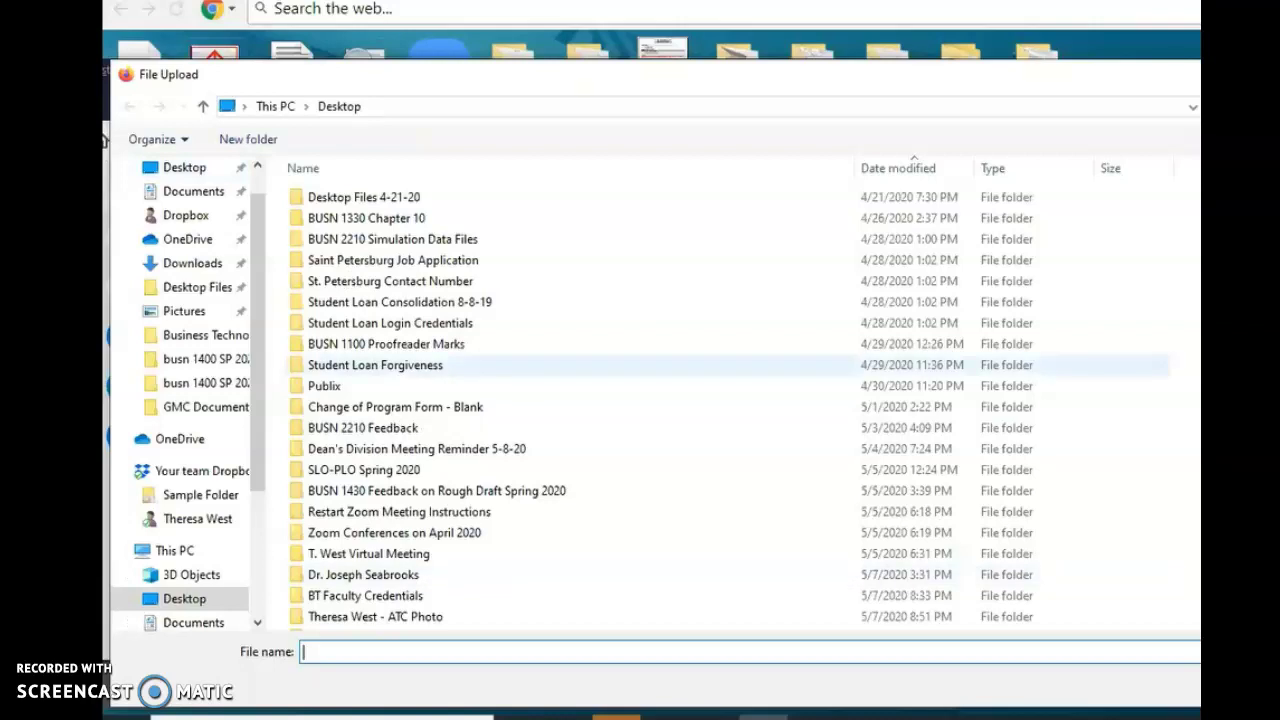
scroll(398, 375, "down", 7)
left_click(398, 373)
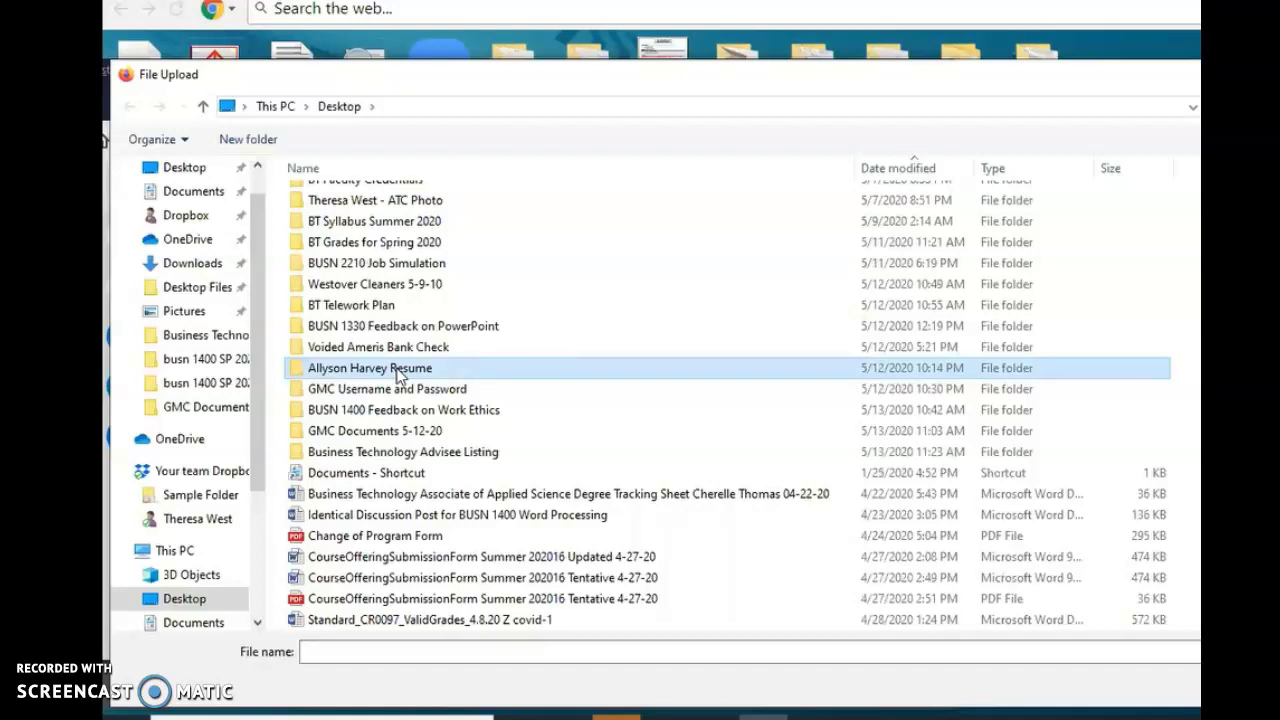
double_click(398, 371)
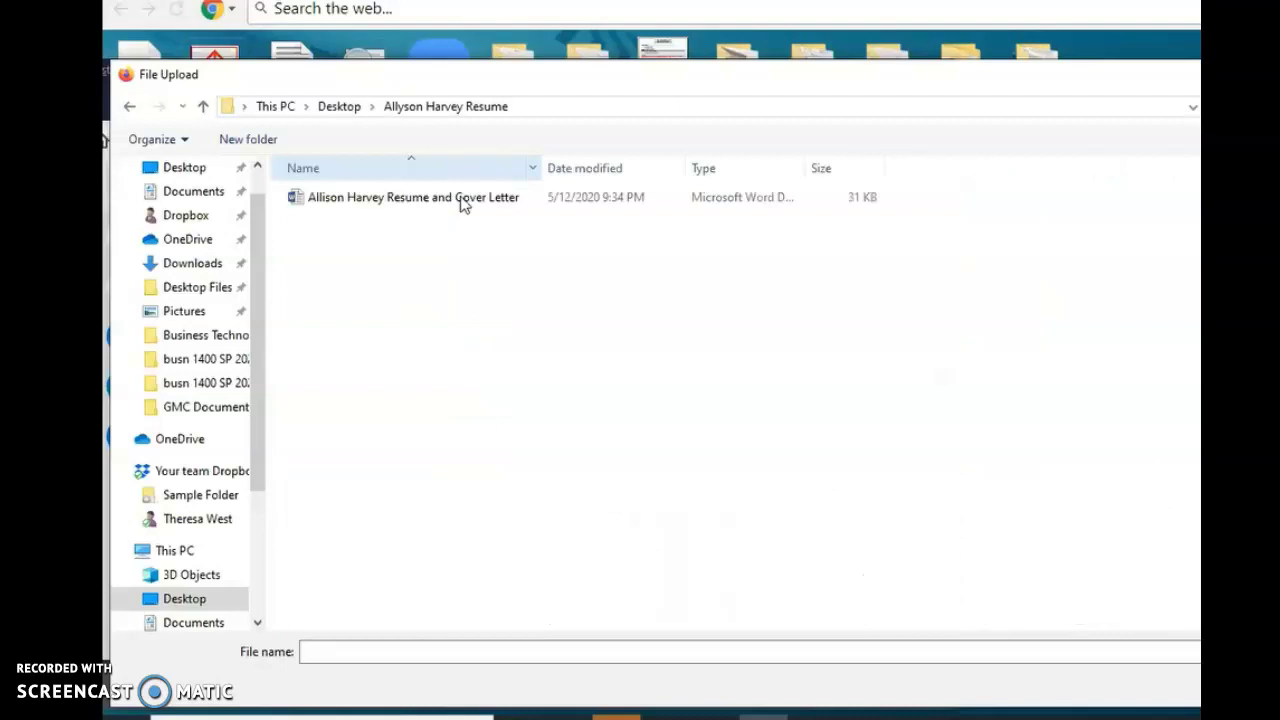
left_click(463, 204)
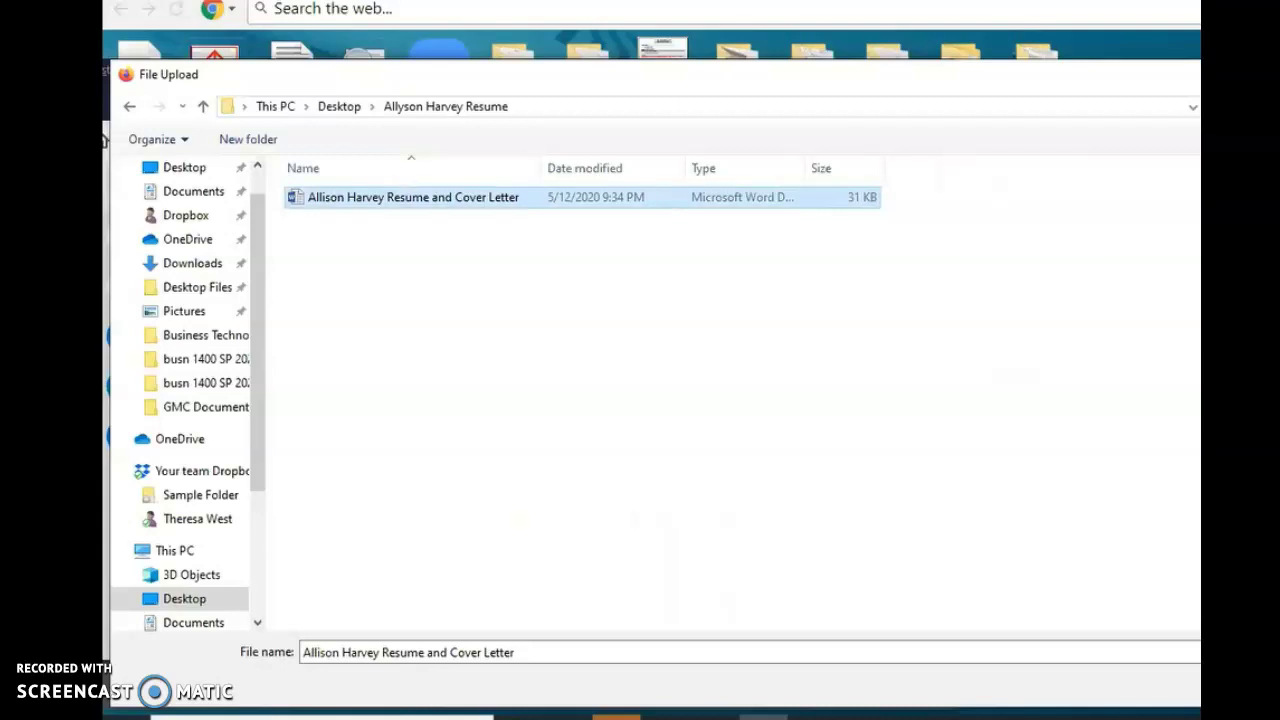
key("Return")
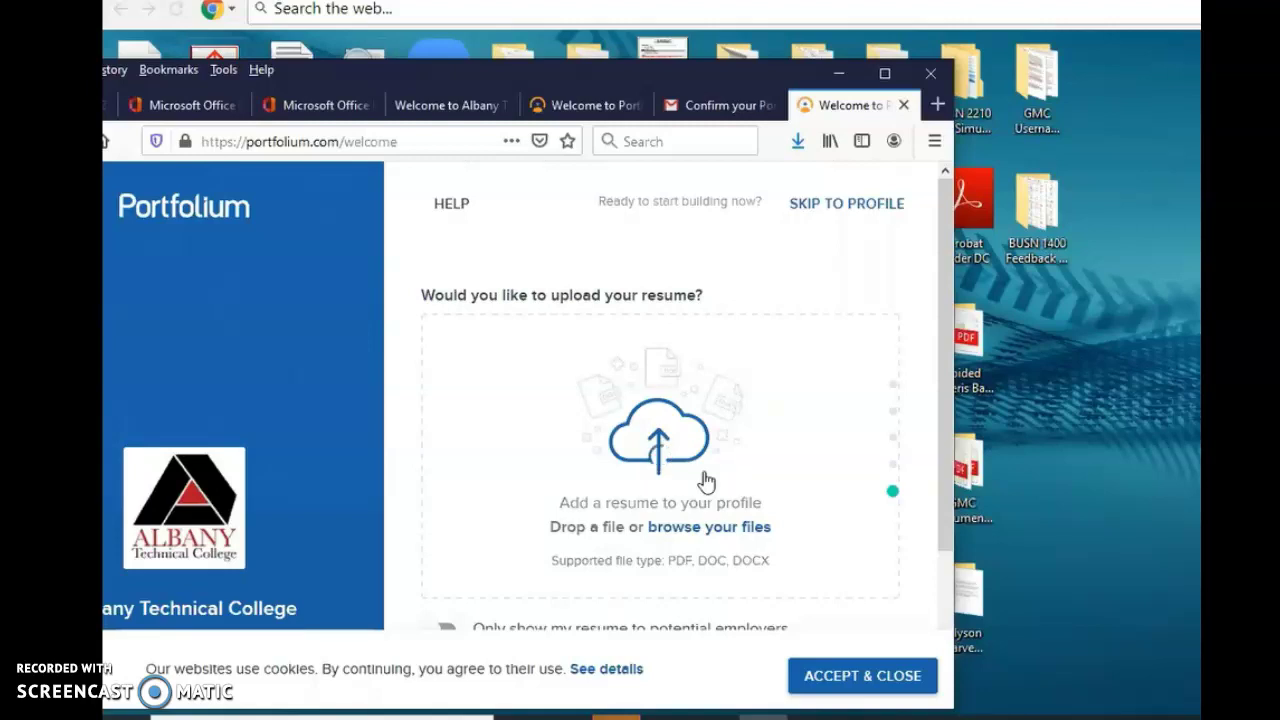
Show the resume only to potential employers, continue to the profile, and maximize the browser
scroll(455, 450, "down", 3)
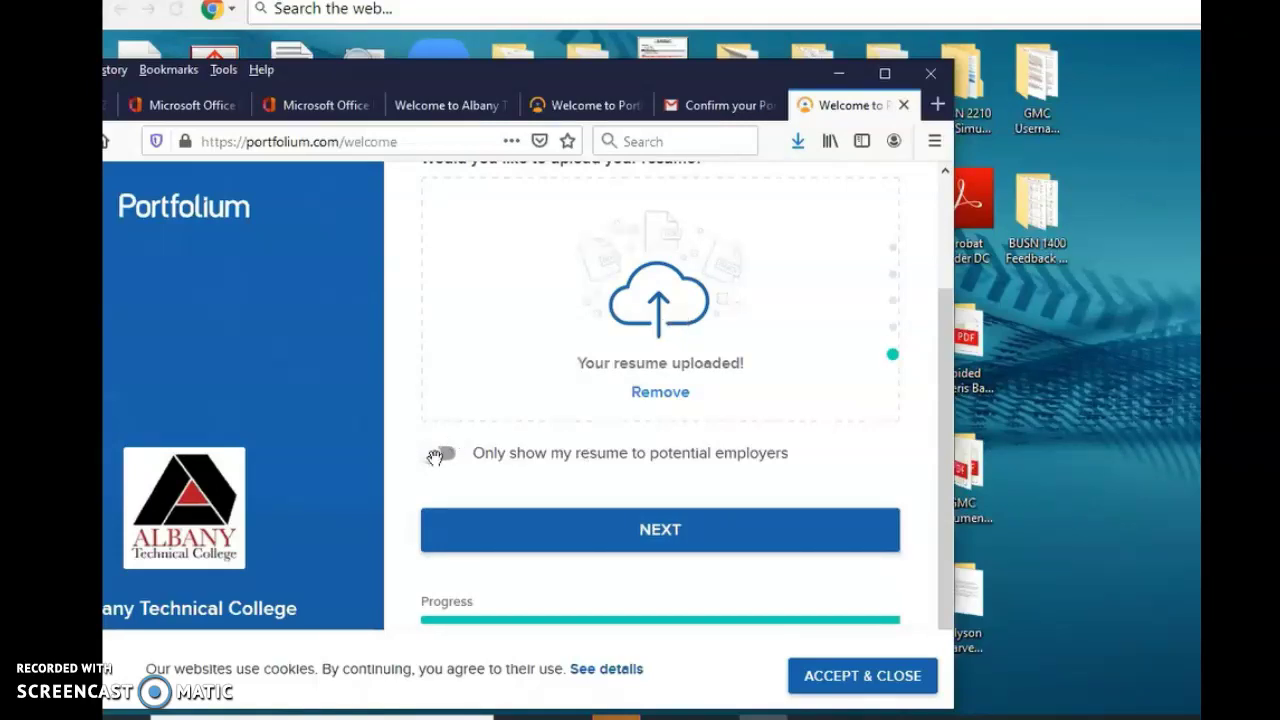
left_click(467, 472)
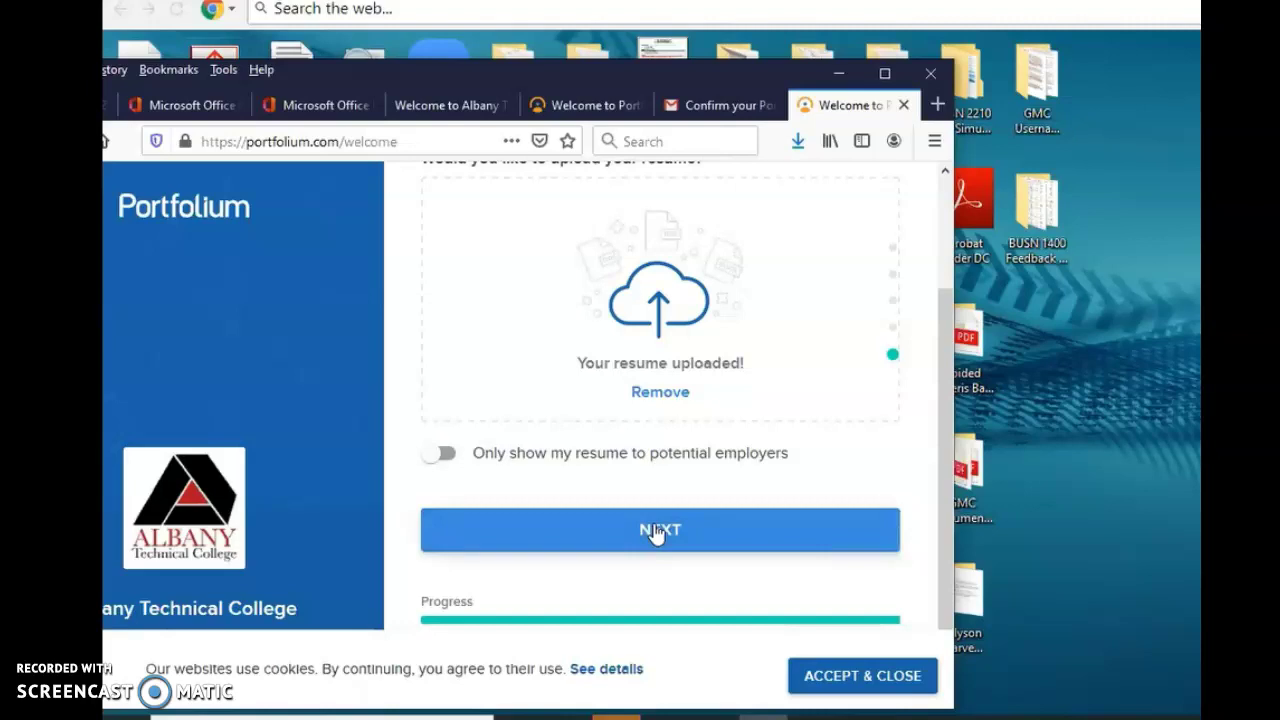
left_click(656, 533)
key("super+Up")
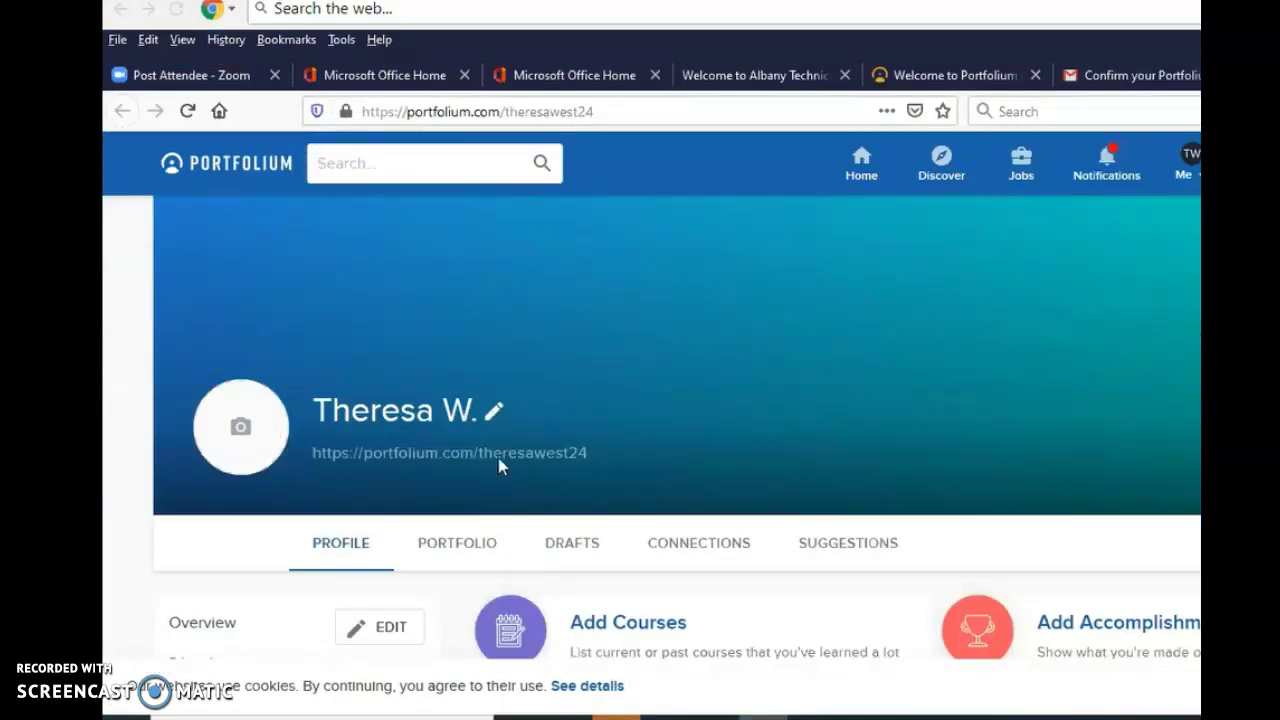
left_click(875, 455)
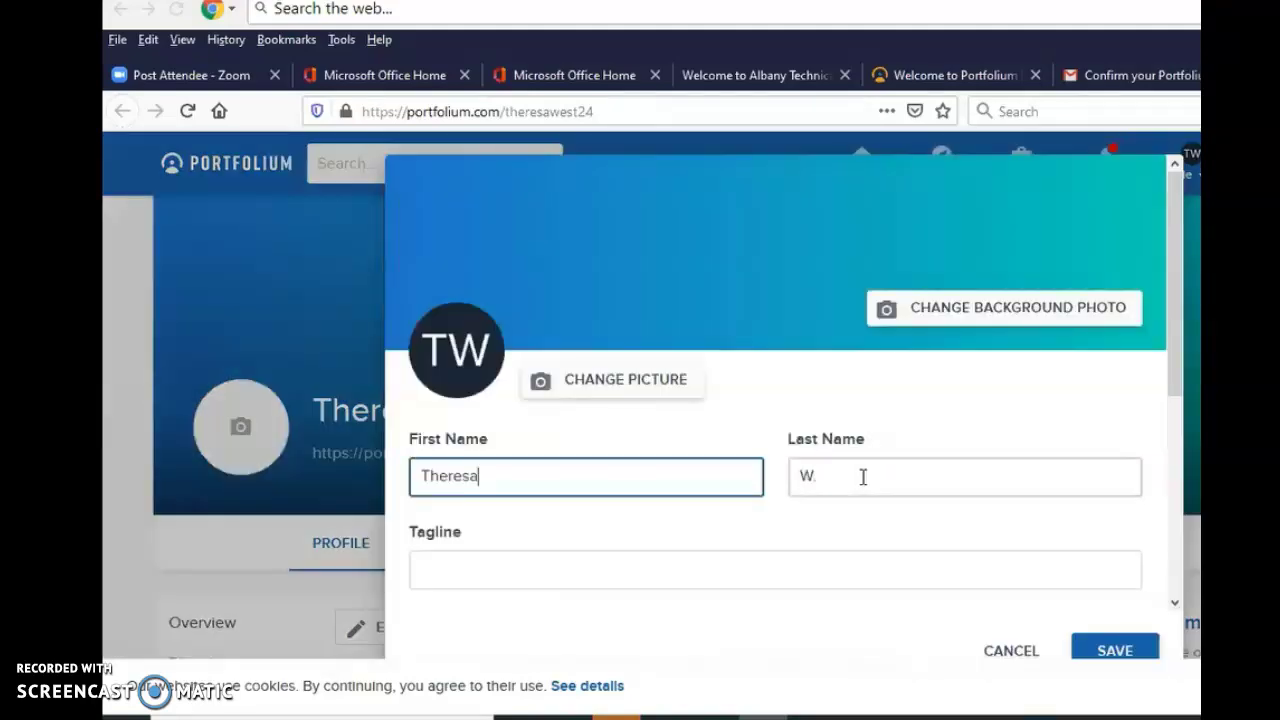
left_click(1175, 603)
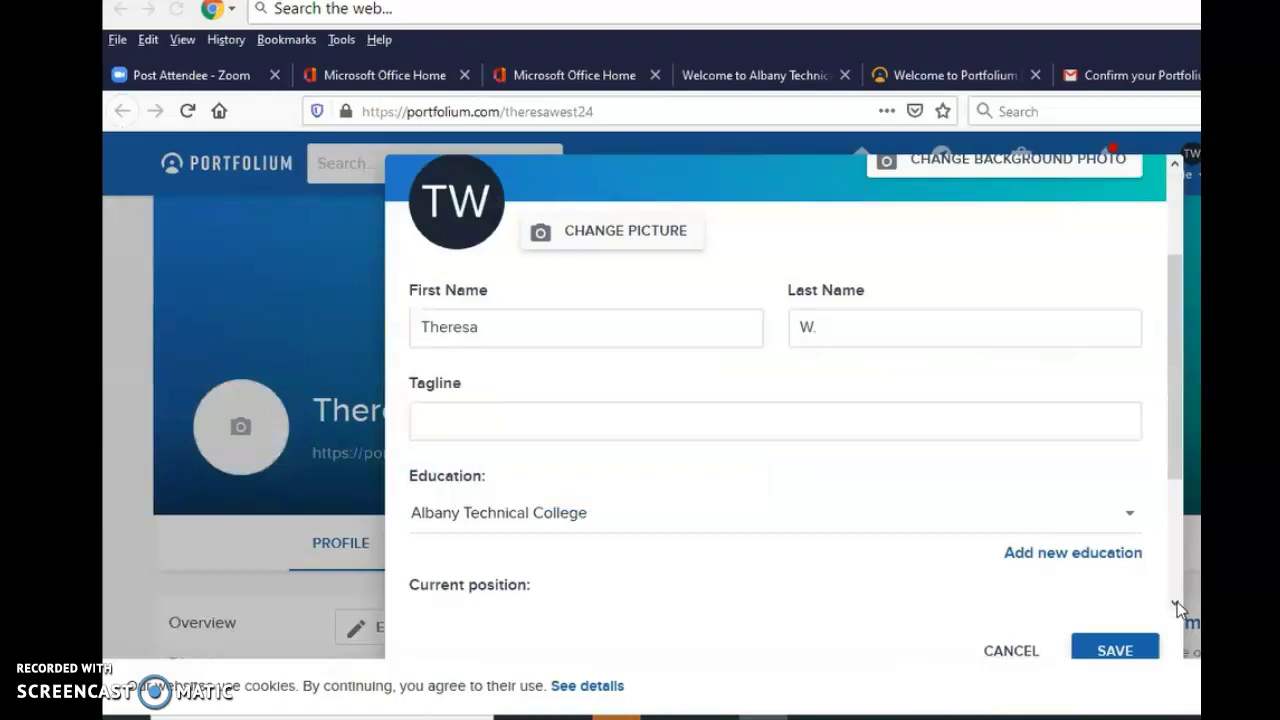
double_click(1177, 601)
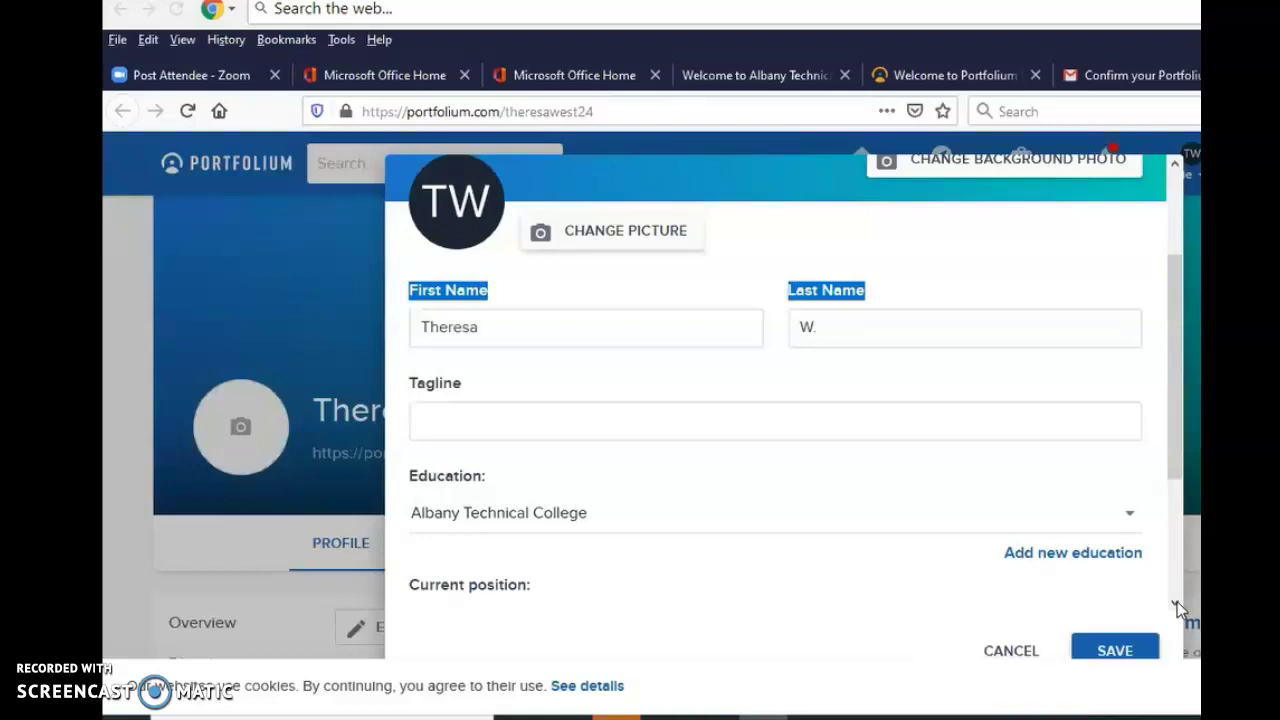
scroll(509, 537, "down", 2)
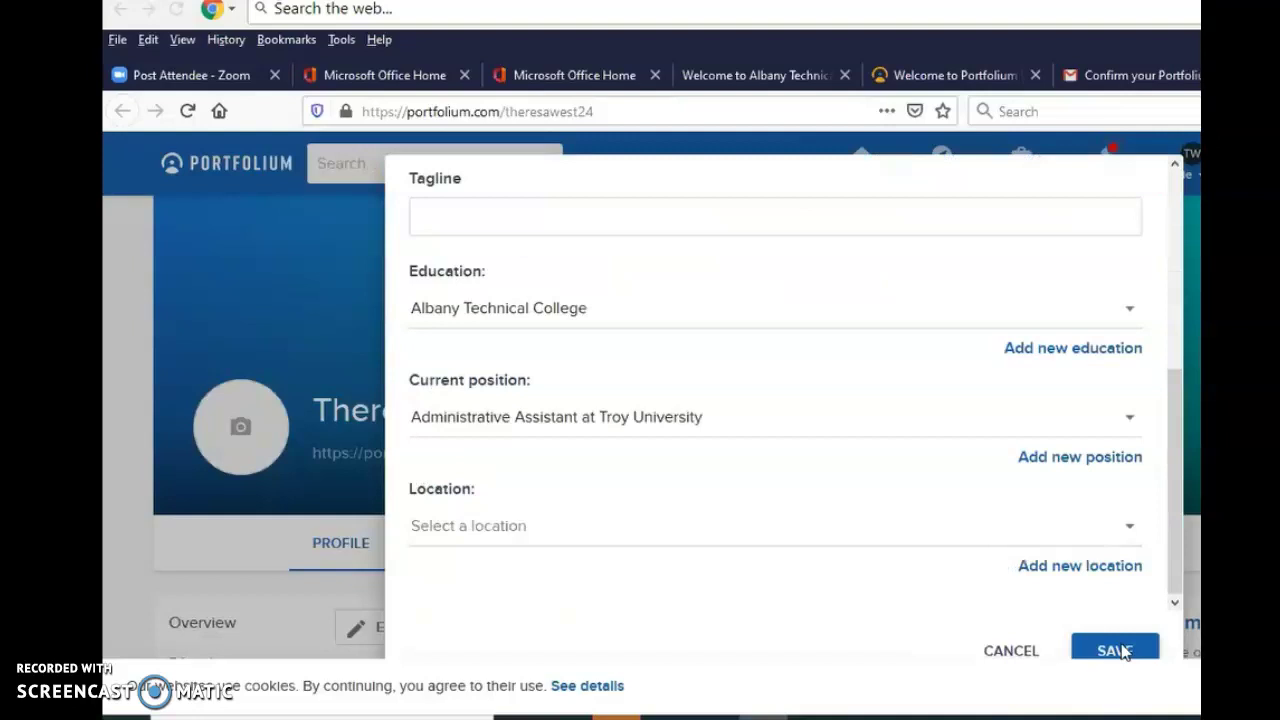
left_click(1115, 651)
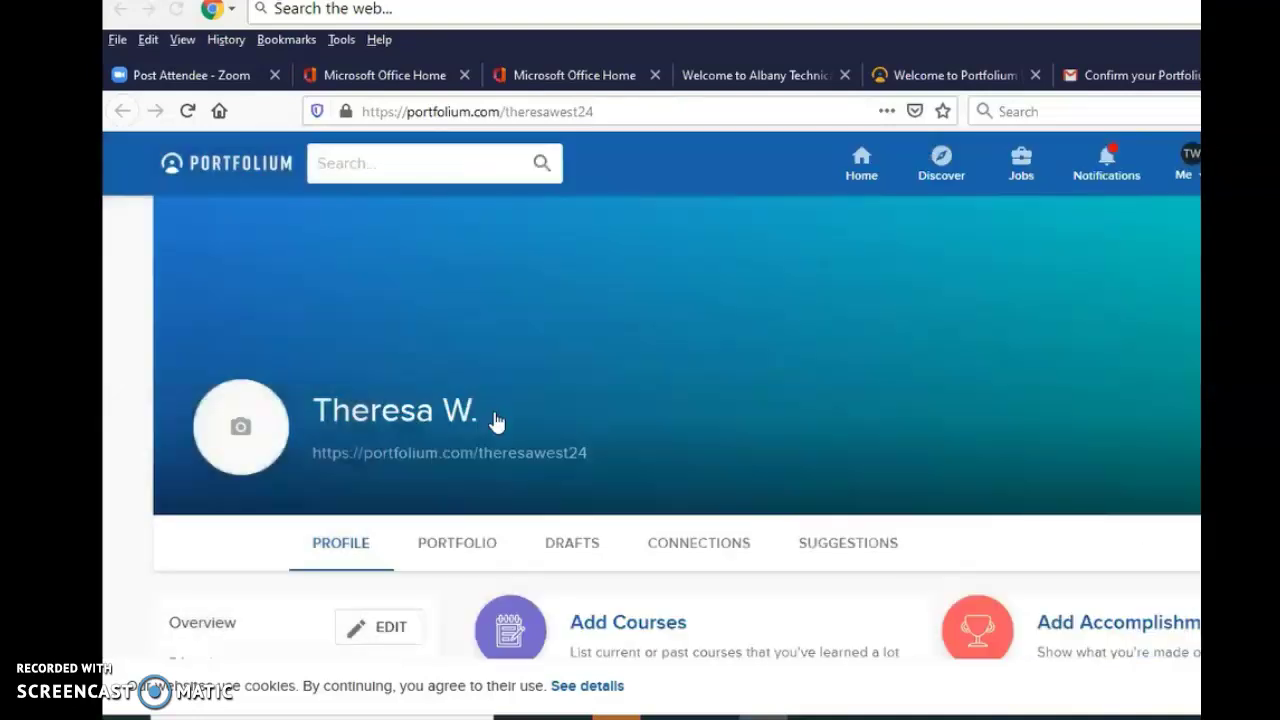
mouse_move(497, 421)
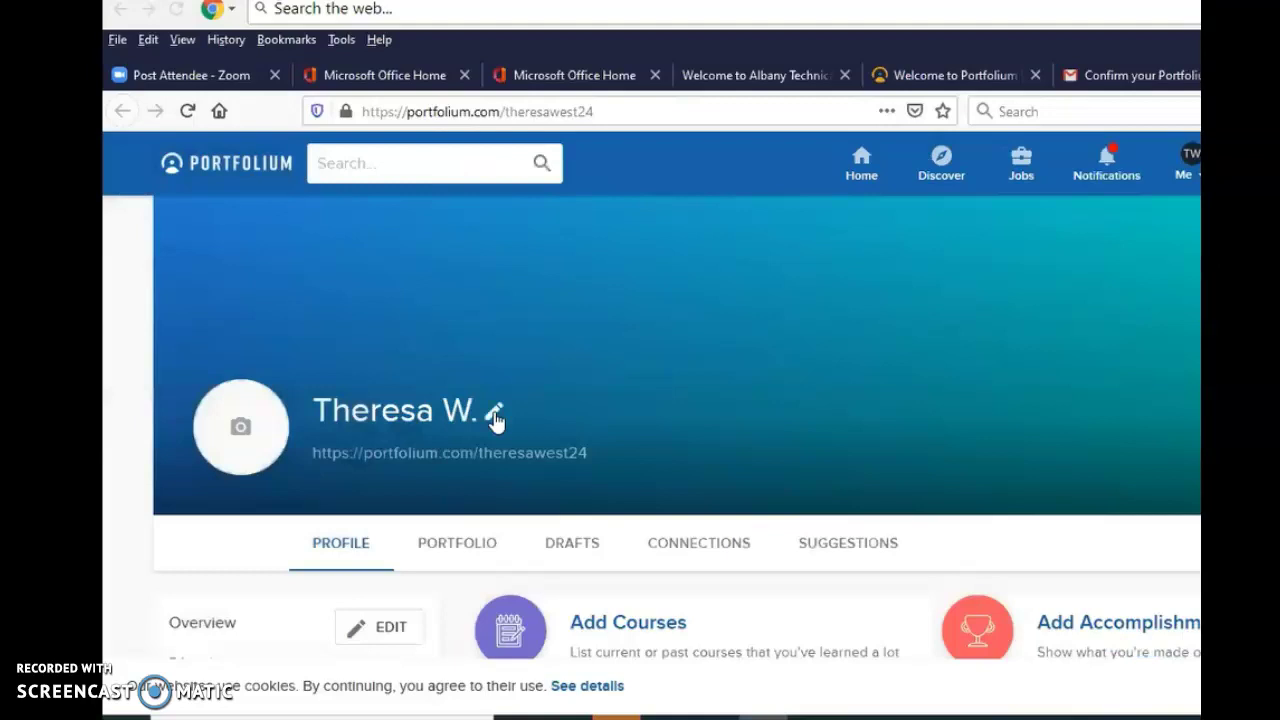
Abandon the background photo change in Edit profile and switch to the Albany Technical College tab
left_click(240, 428)
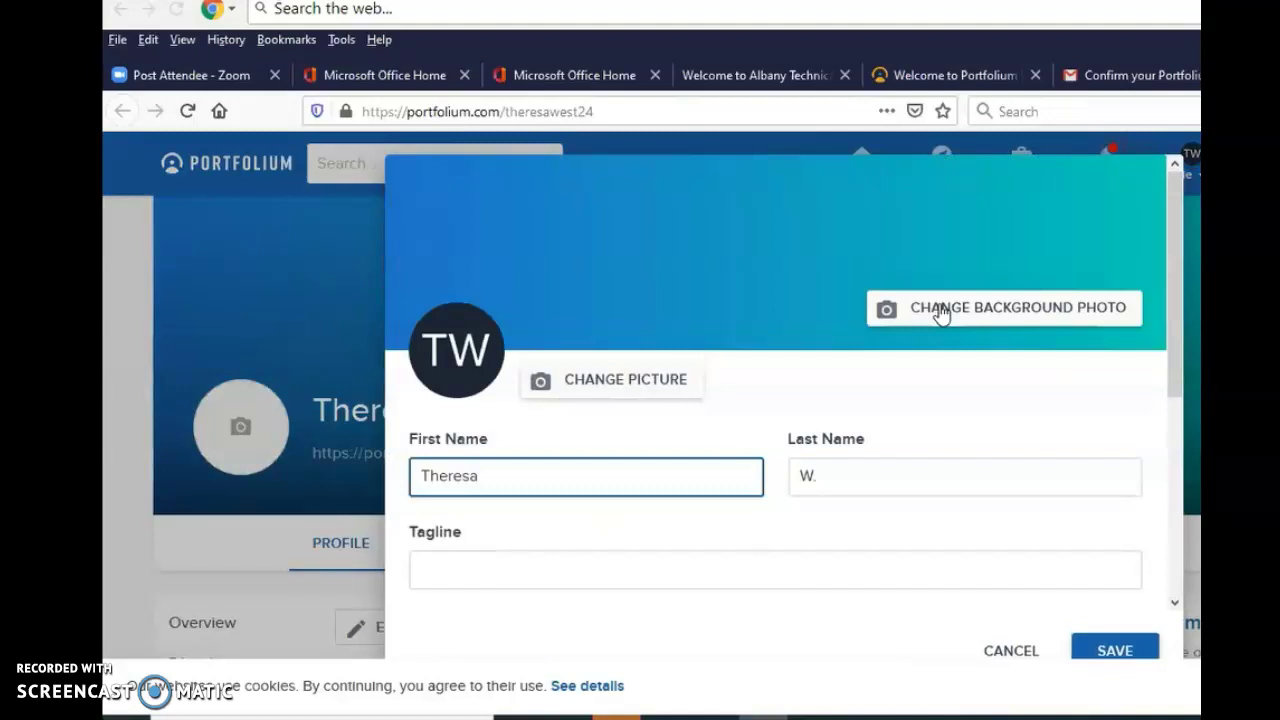
left_click(940, 314)
key("Escape")
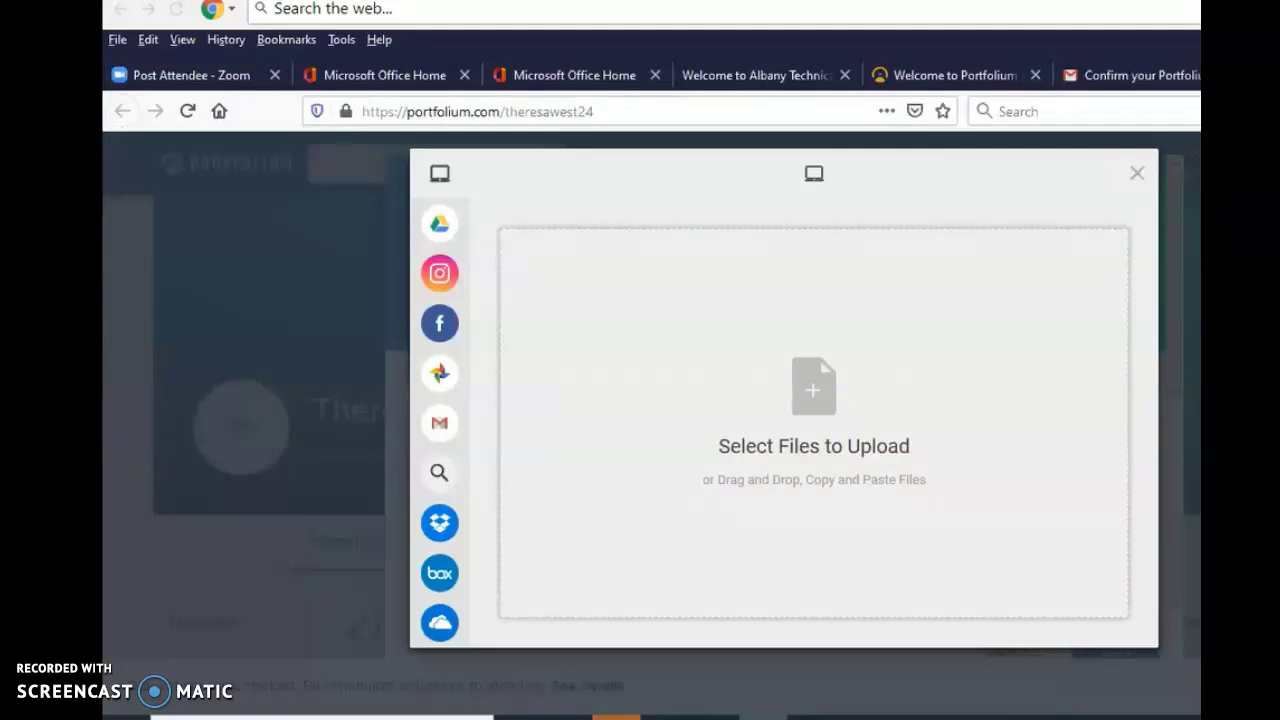
left_click(757, 75)
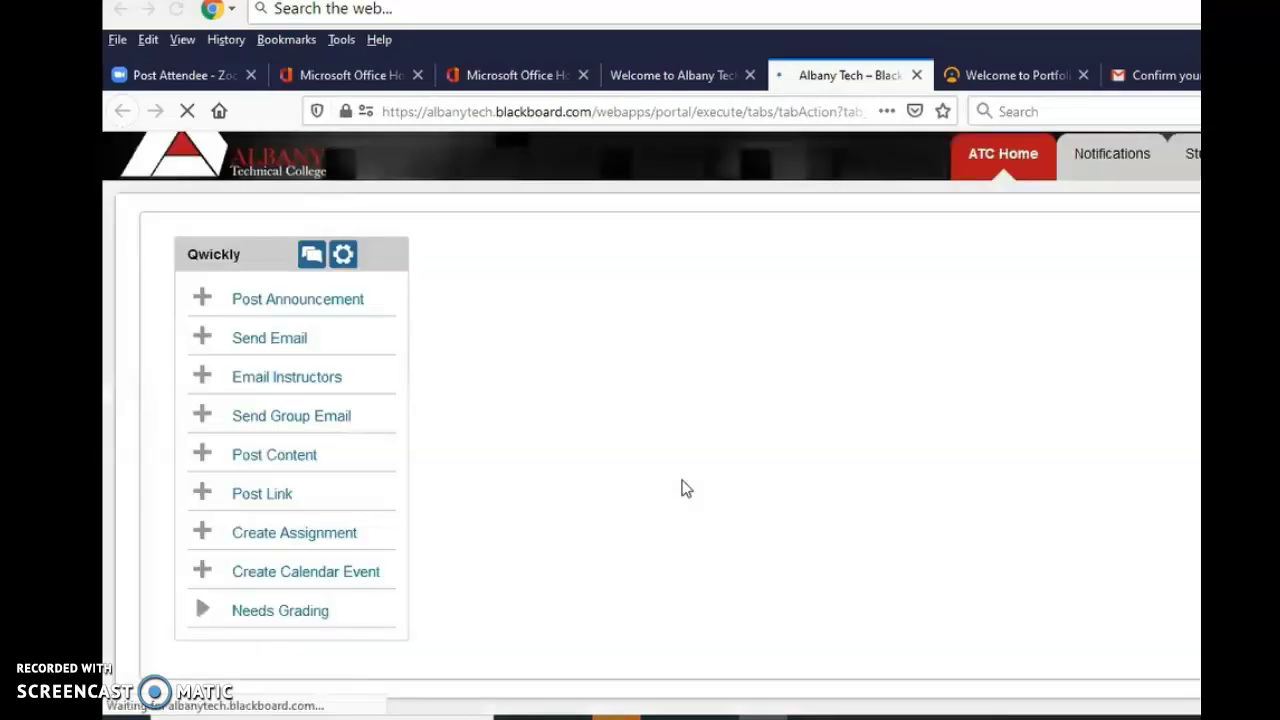
Enter the BUSN2210 Applied Office Procedures course and scroll Start Here to the Portfolio Form
scroll(620, 512, "down", 5)
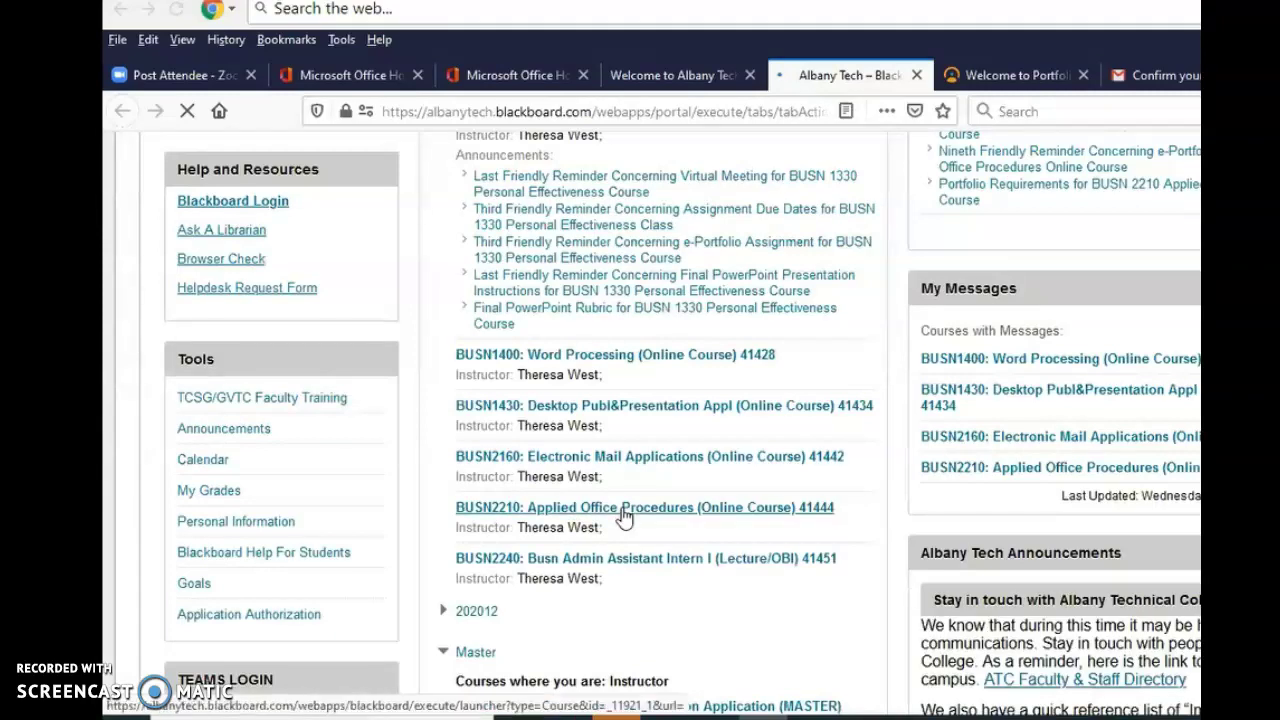
left_click(624, 512)
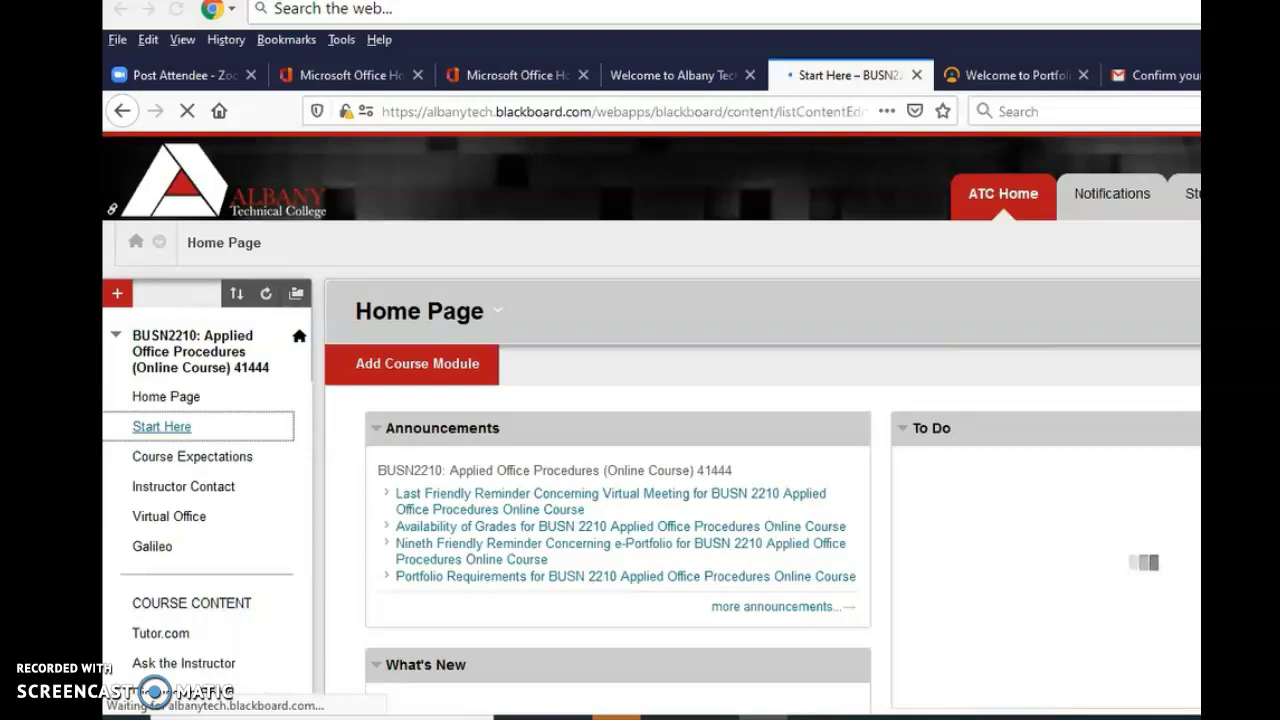
scroll(650, 400, "down", 5)
scroll(650, 400, "up", 3)
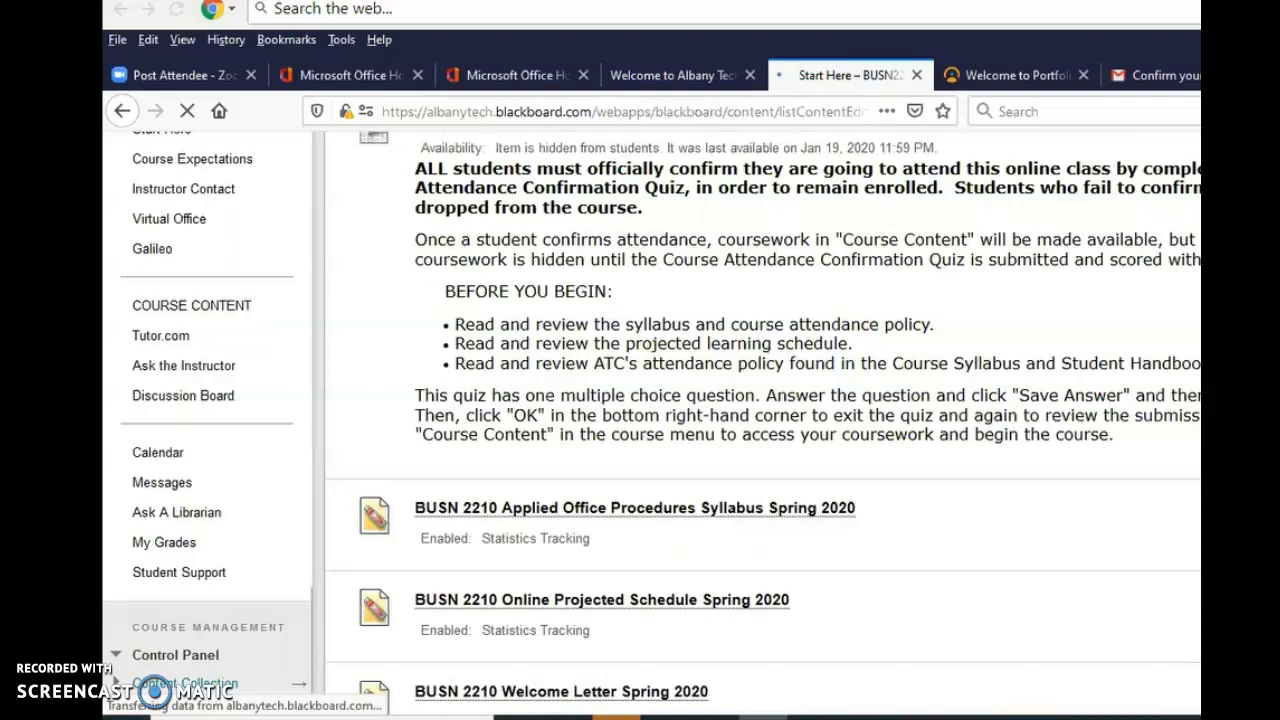
scroll(650, 400, "down", 9)
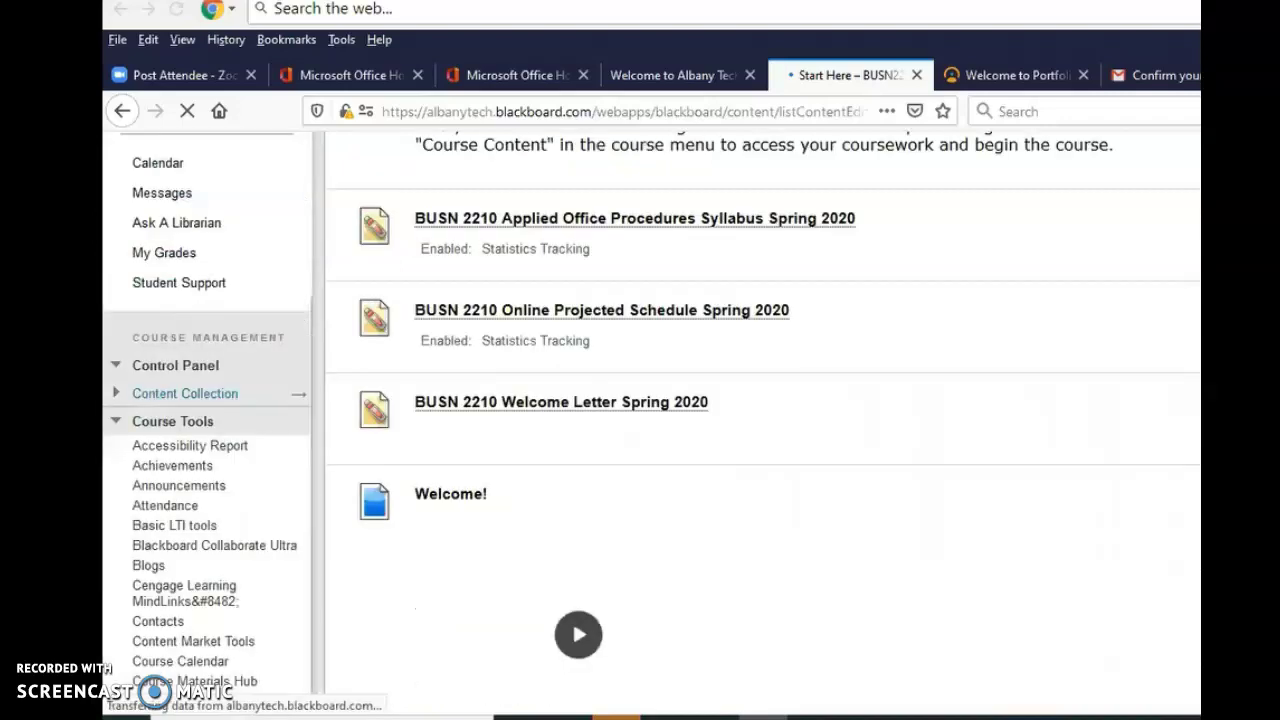
scroll(650, 400, "down", 10)
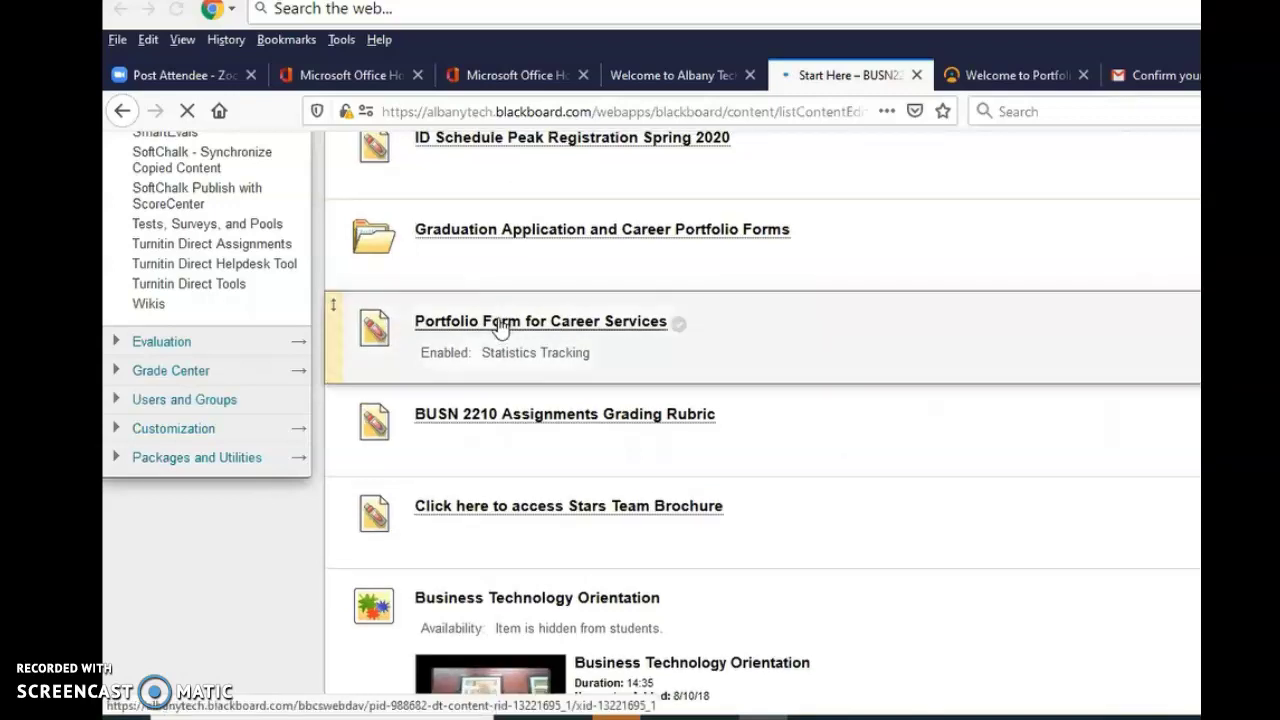
Open the Portfolio Form for Career Services item and play its walkthrough video
left_click(500, 322)
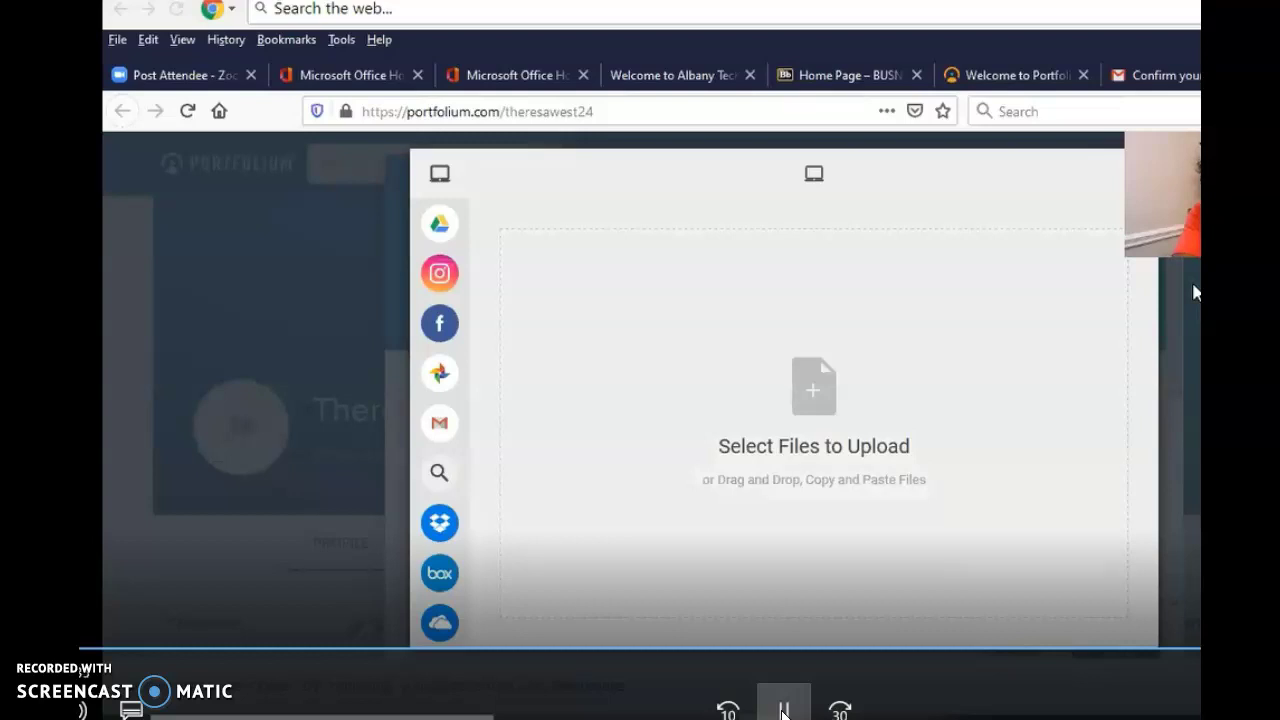
Pause the walkthrough video, then resume it until the blank draft project appears
left_click(783, 712)
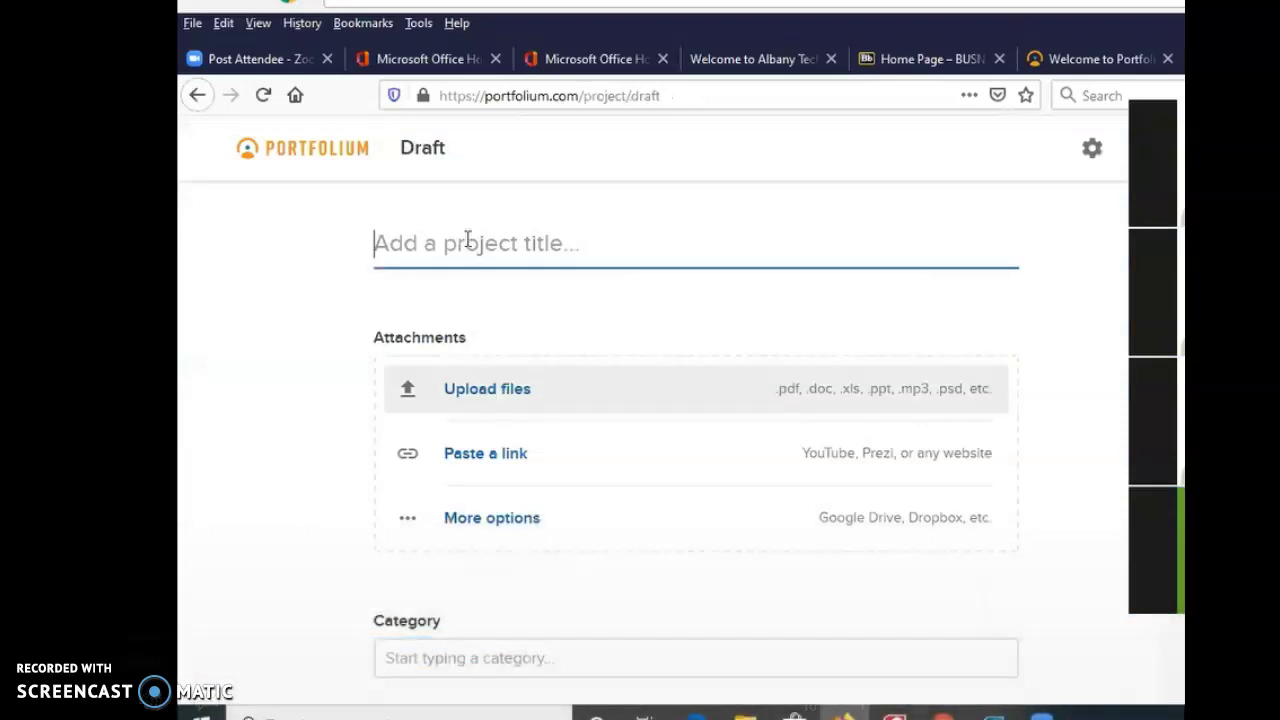
Title the draft project 'BUSN 1330' and move on to the Upload files row
left_click(465, 246)
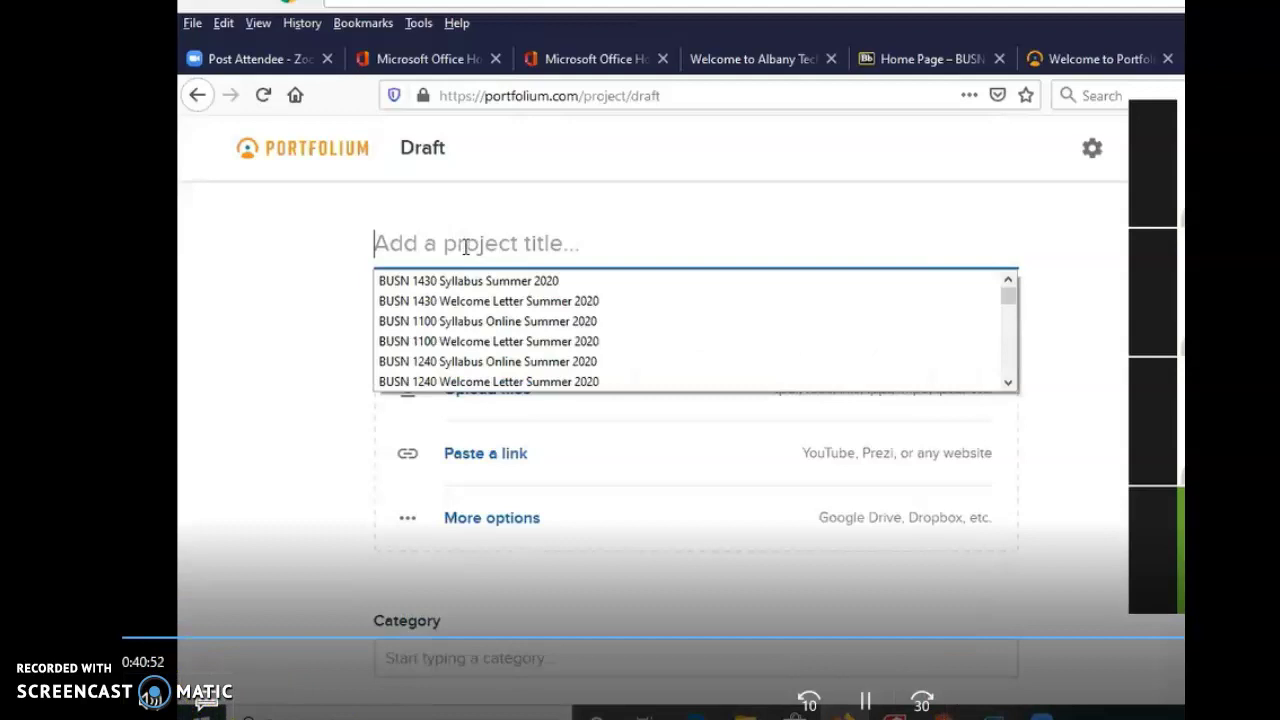
type("BUSN 1330")
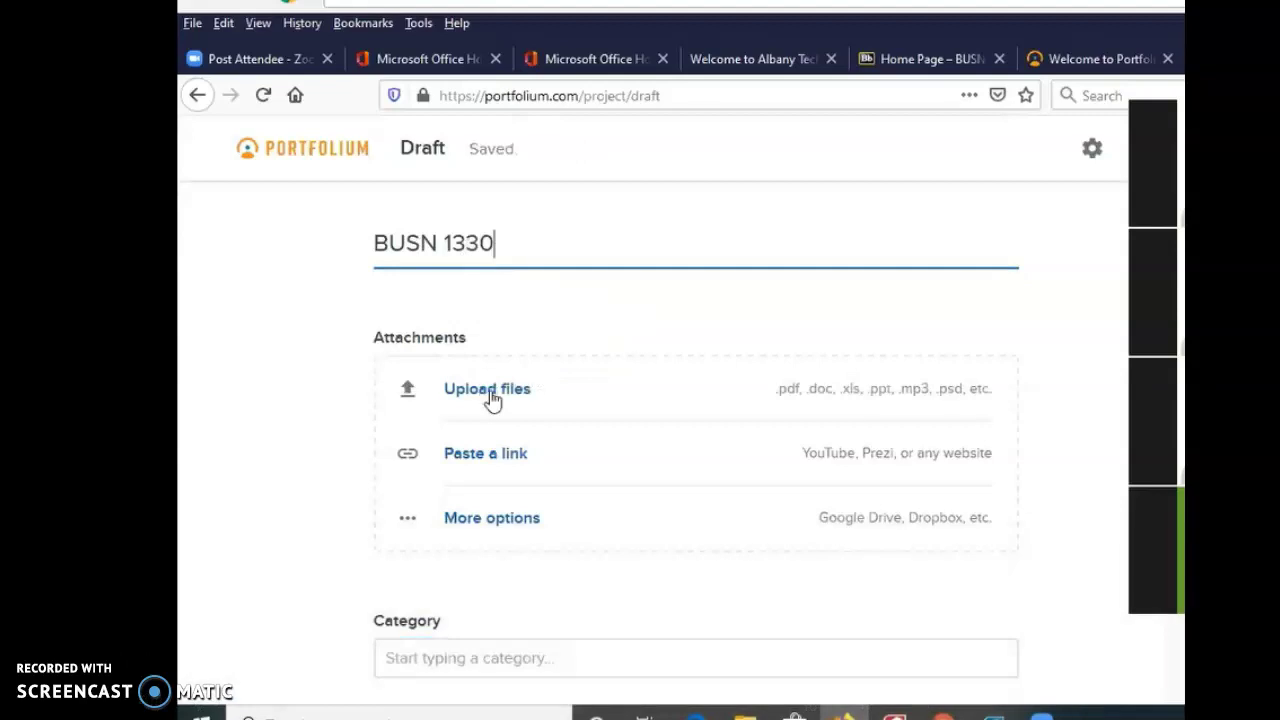
left_click(492, 398)
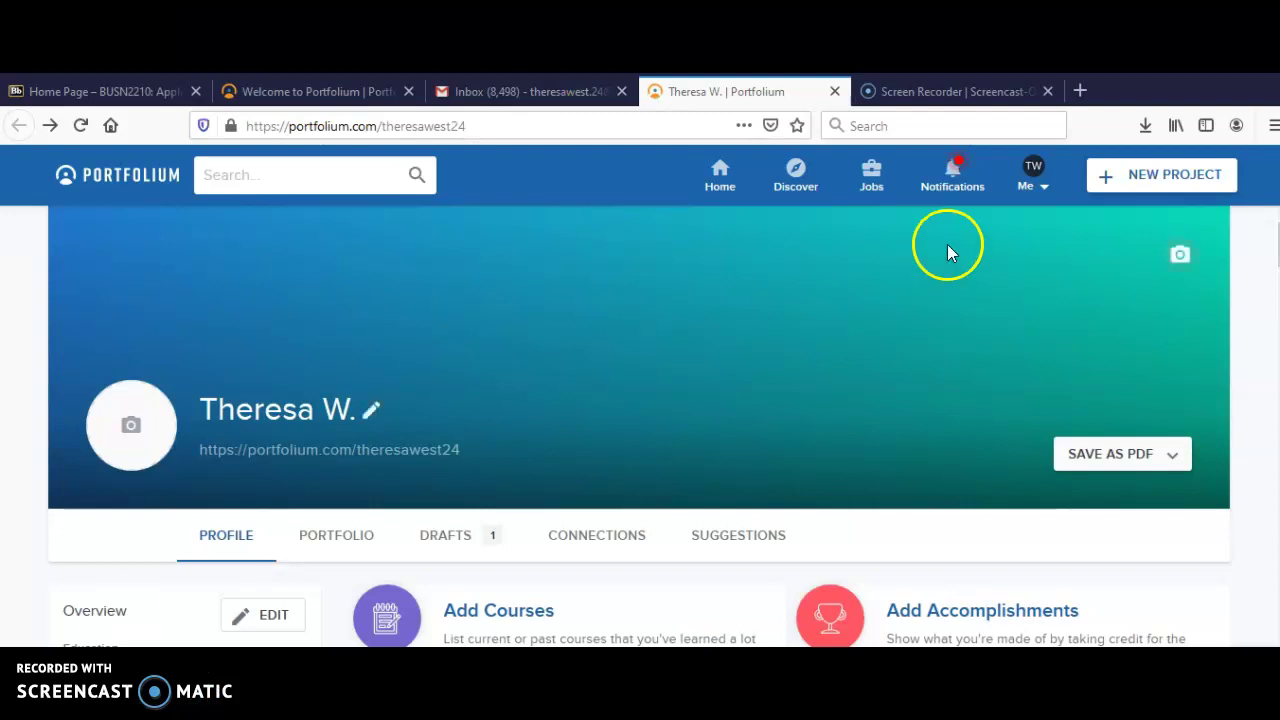
Create a new draft project titled 'BUSN 2210 e-Portfolio' and start attaching files
left_click(1160, 180)
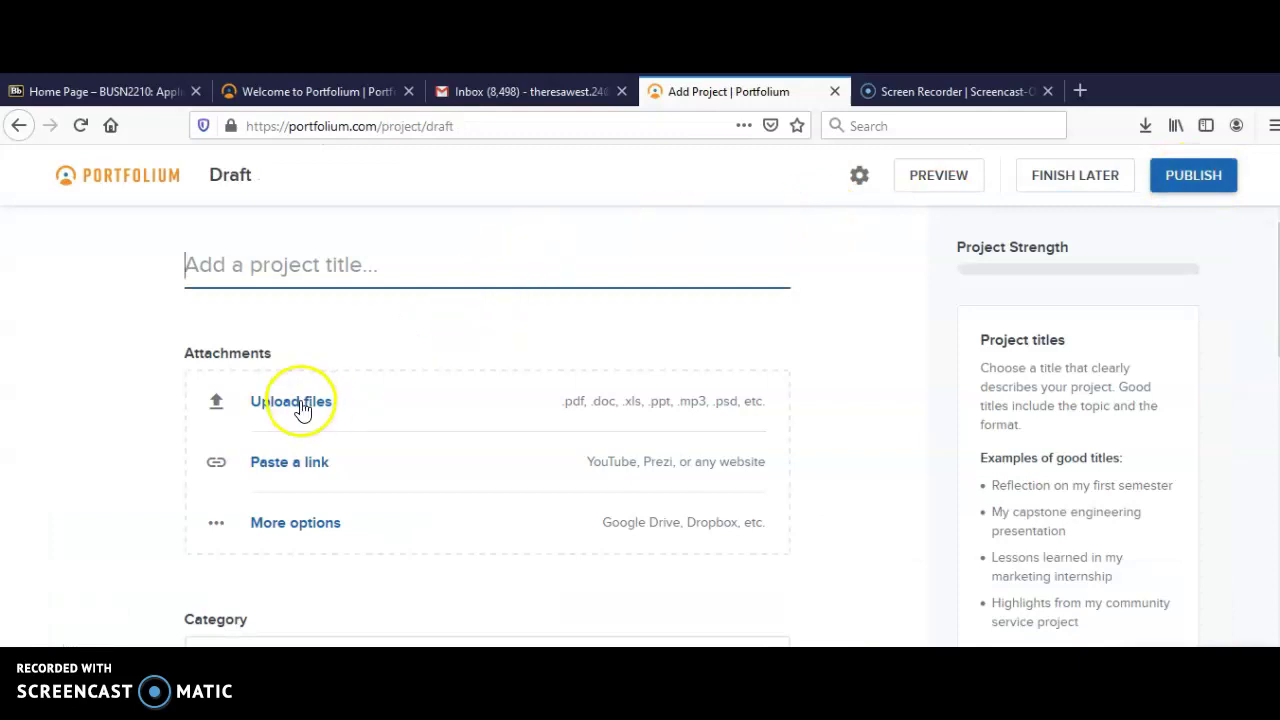
left_click(289, 268)
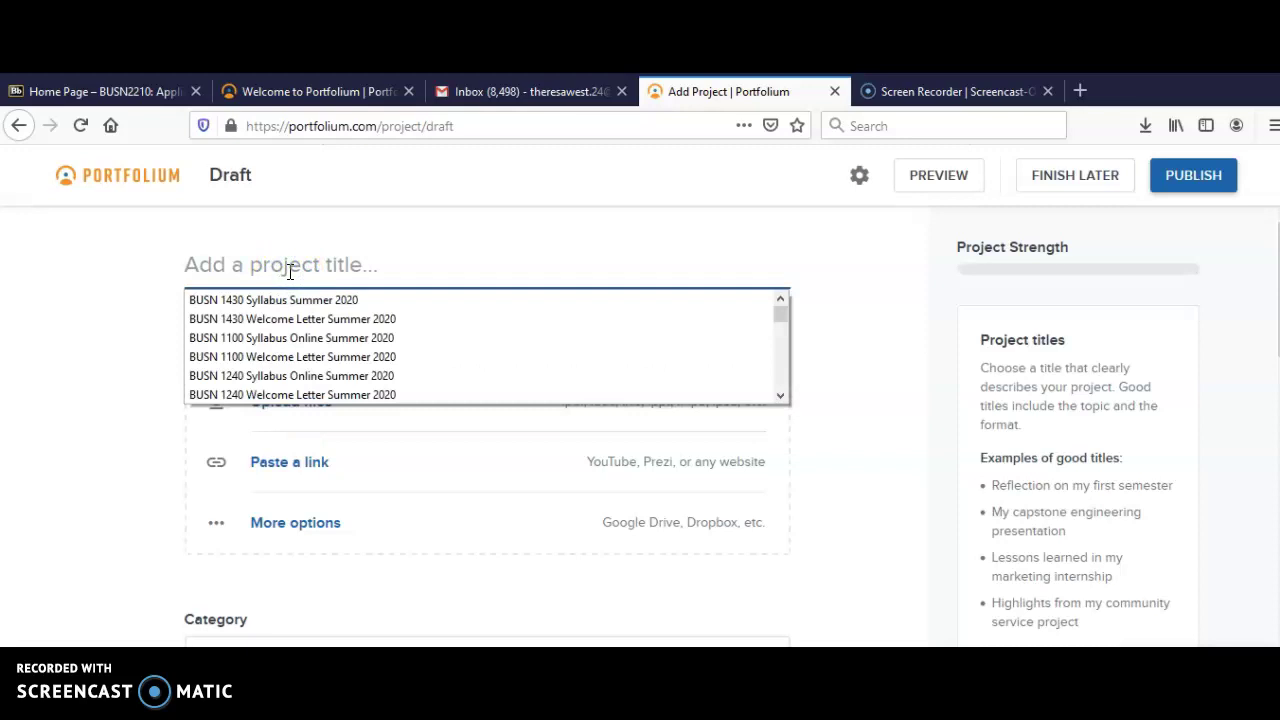
type("B")
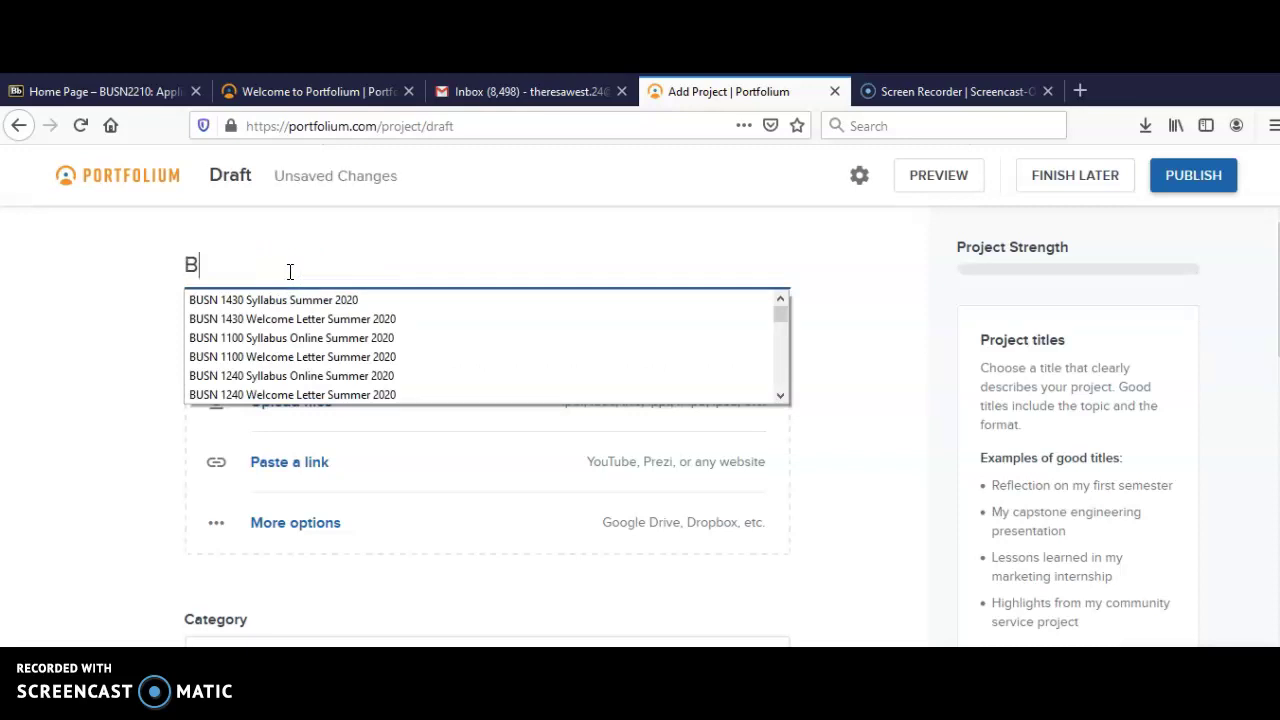
type("USN 2210")
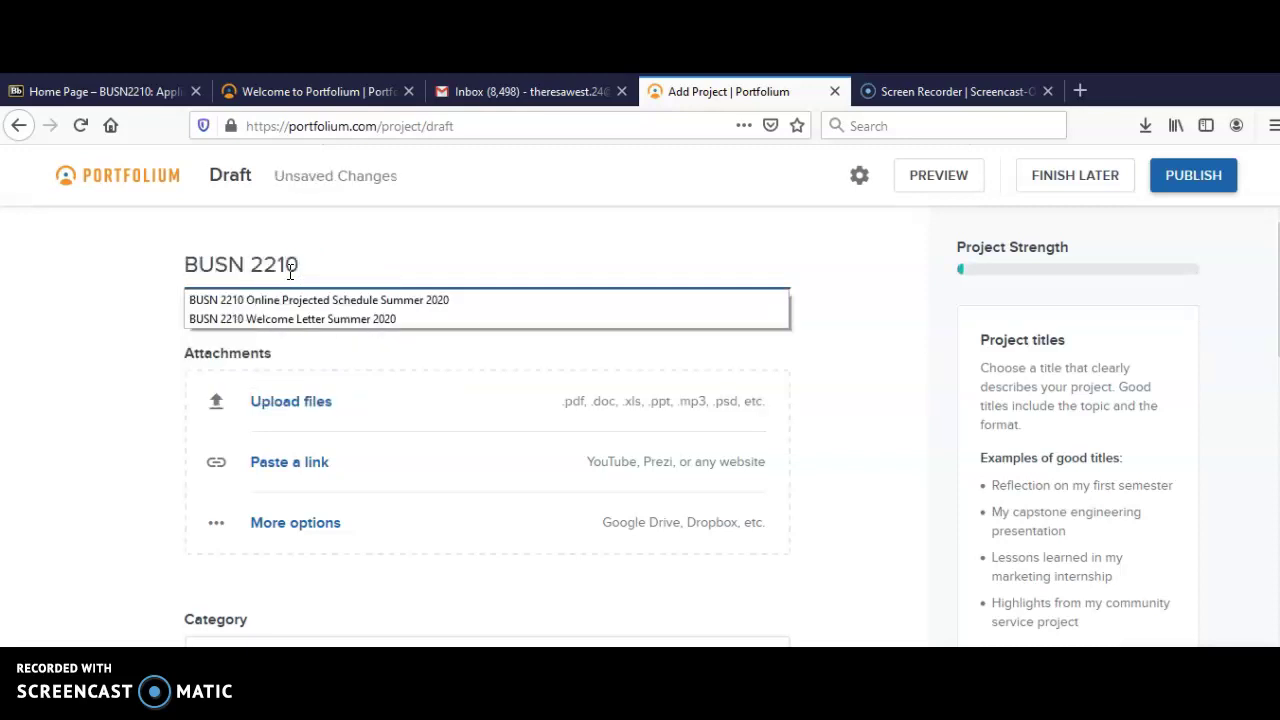
type(" E")
key("BackSpace")
type("e-Por")
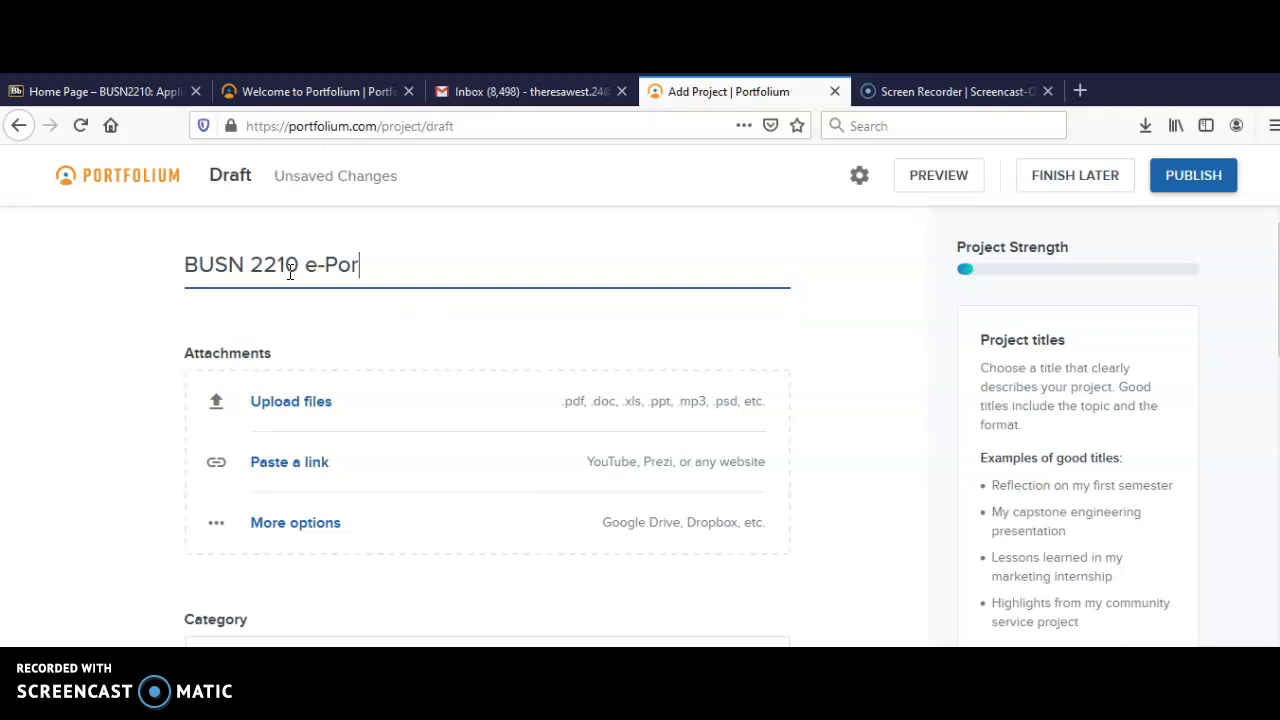
type("tfolio")
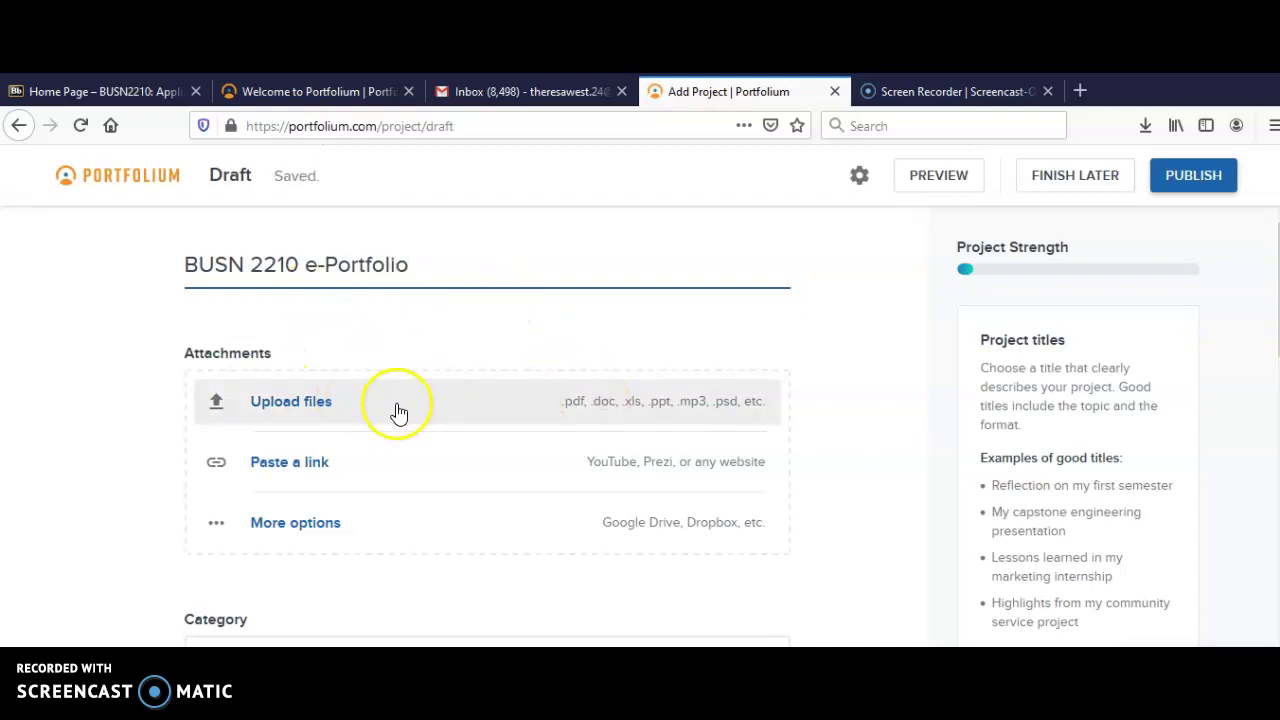
left_click(320, 405)
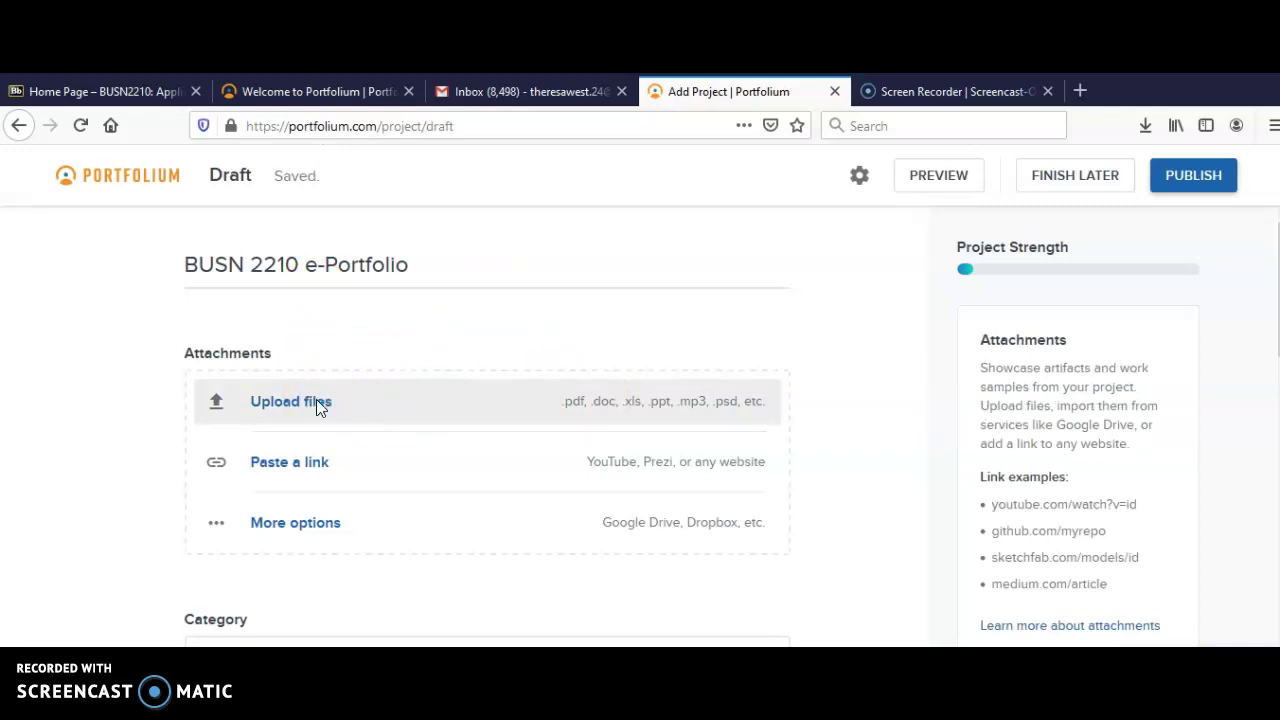
Browse to the Desktop folder in the Open dialog, then cancel without attaching any file
left_click(316, 401)
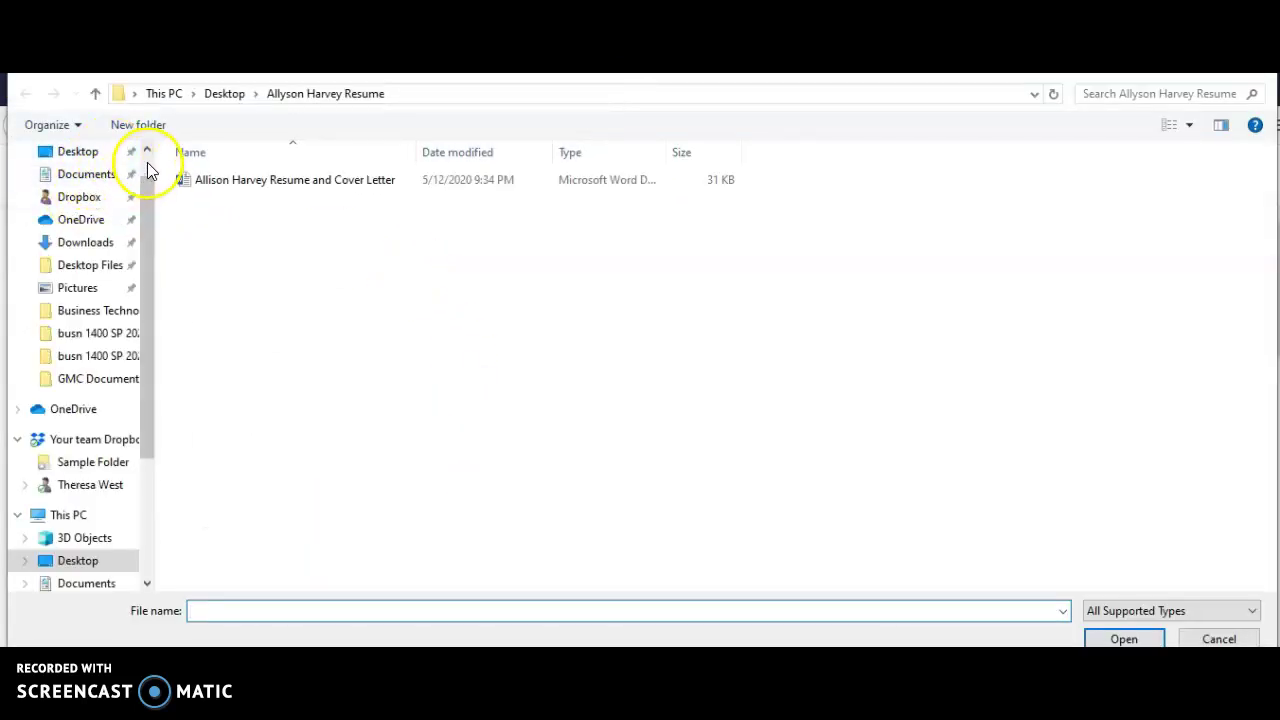
left_click(147, 152)
left_click(77, 190)
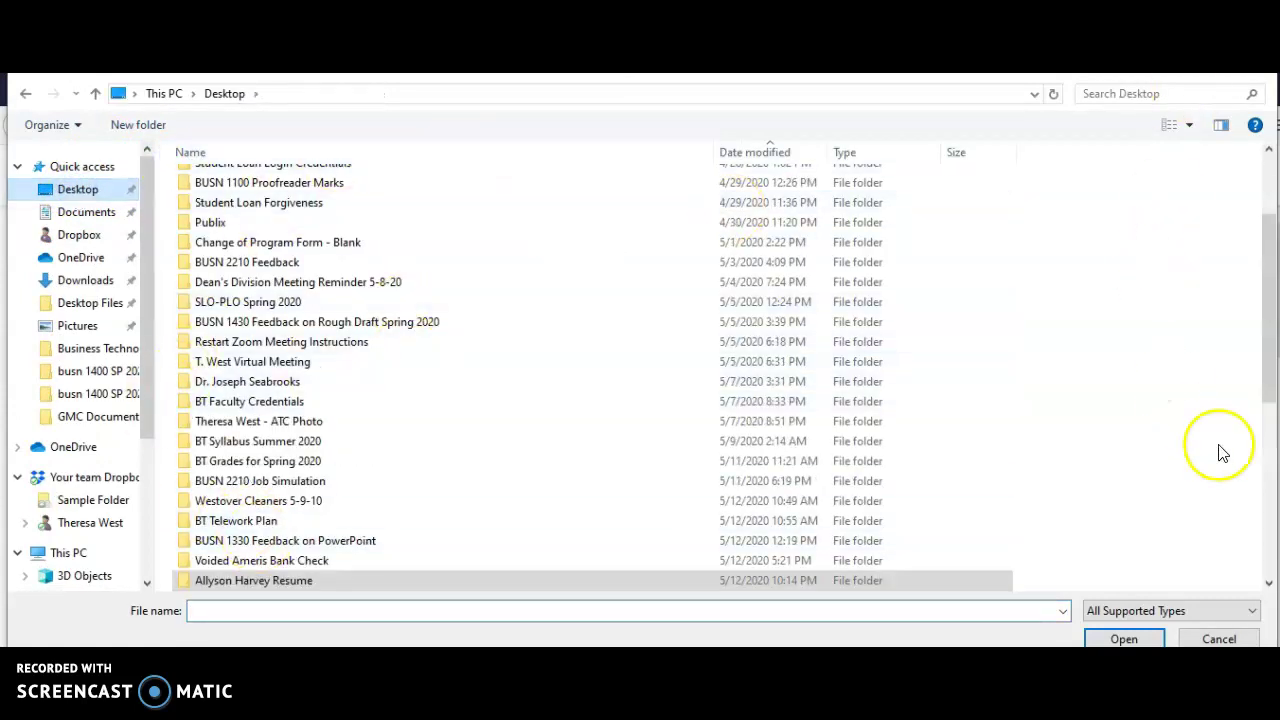
left_click(1217, 638)
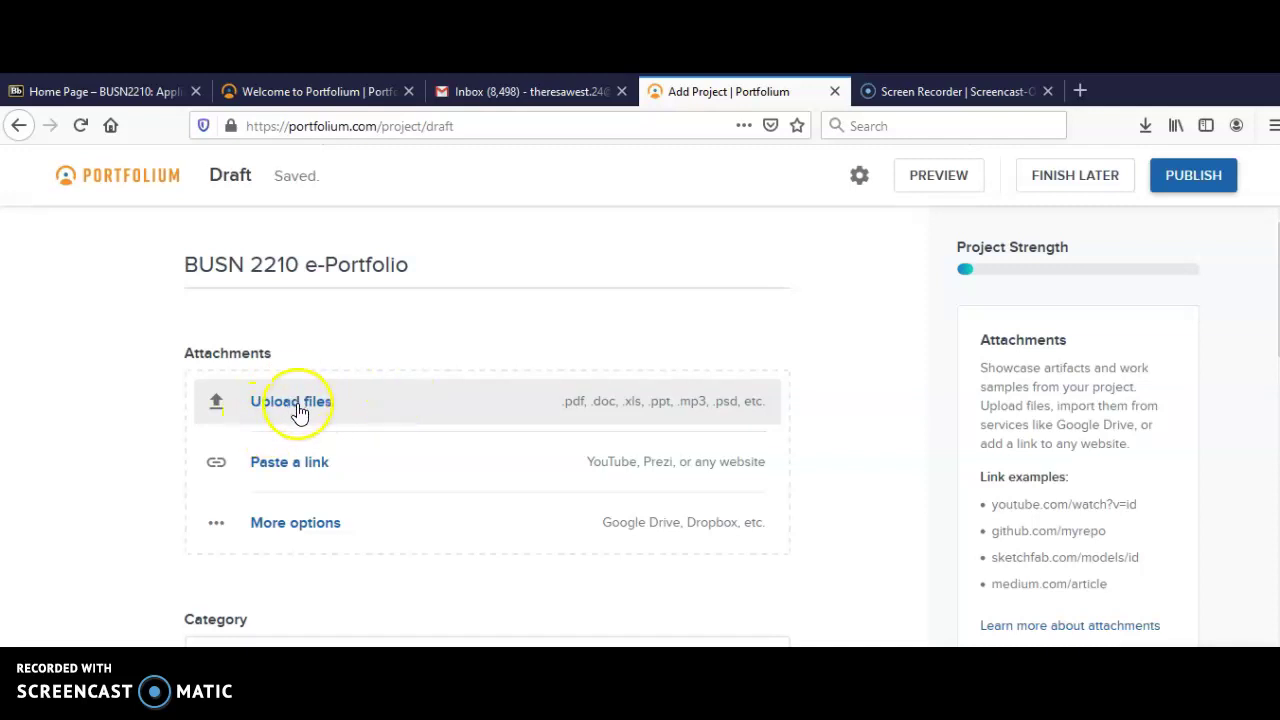
Choose Business as the project category and enter 'Sample Work' as its description
scroll(1247, 370, "down", 2)
scroll(1247, 370, "down", 5)
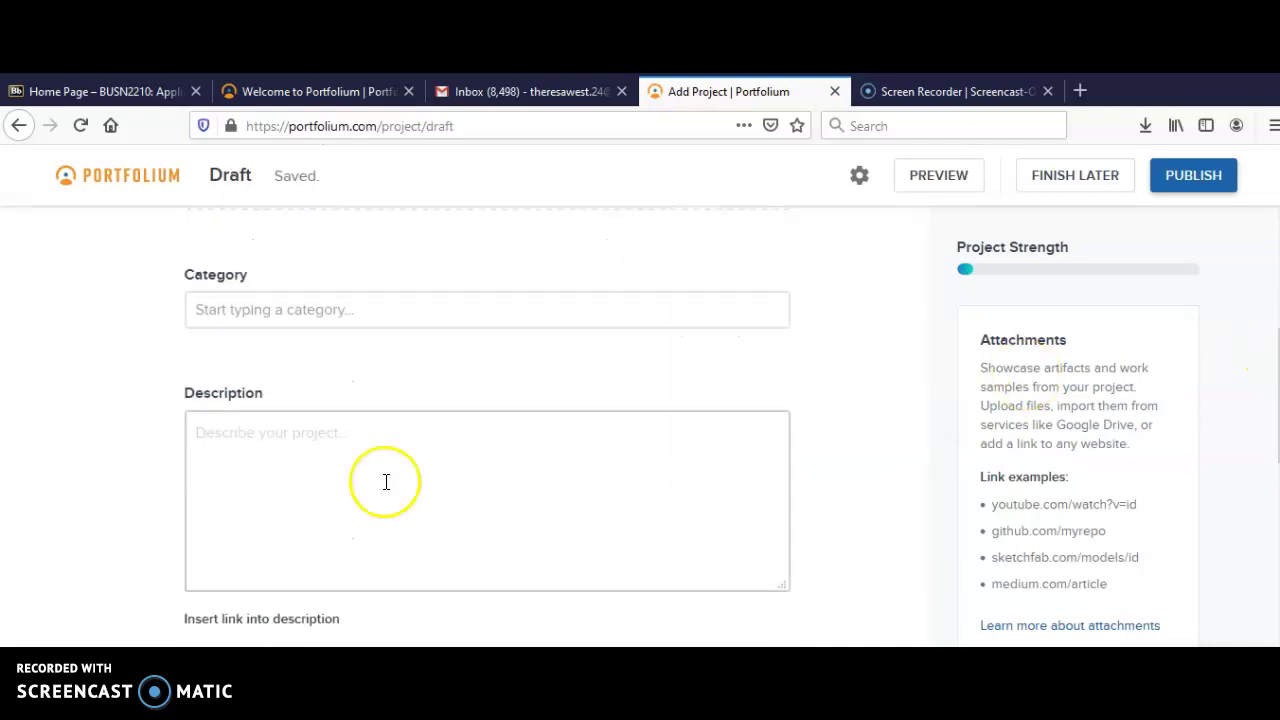
left_click(370, 317)
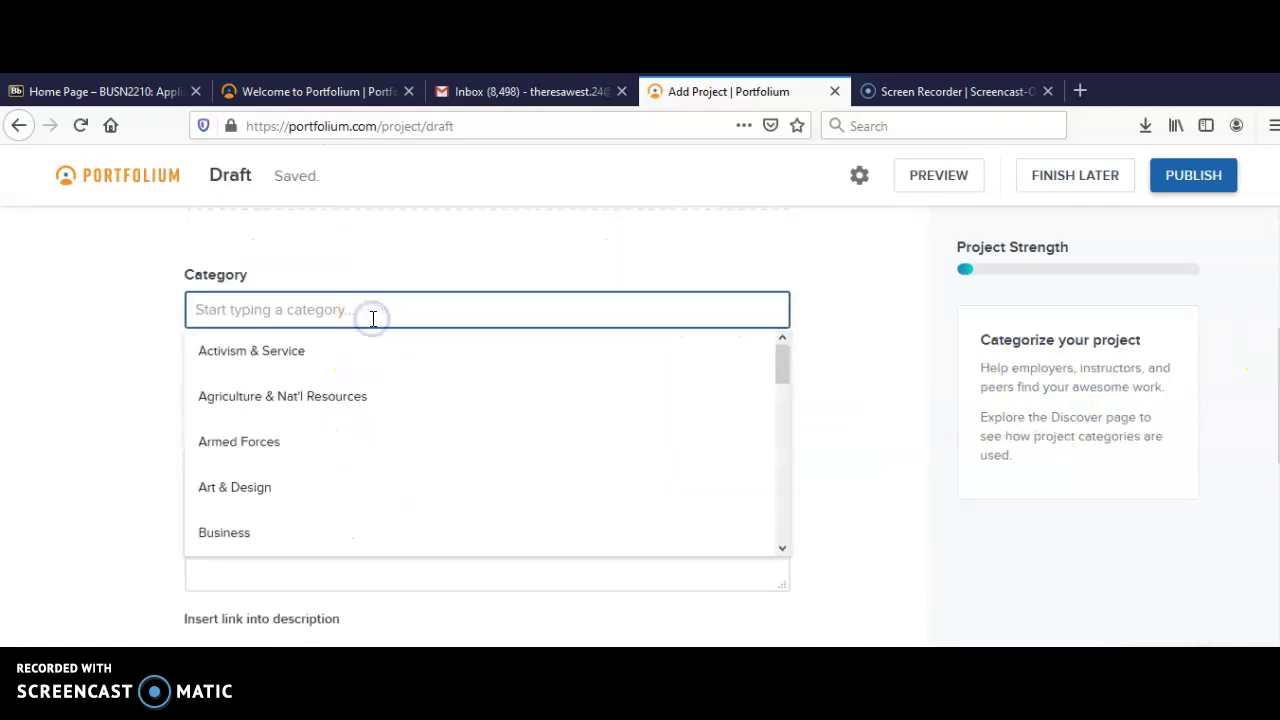
left_click(242, 524)
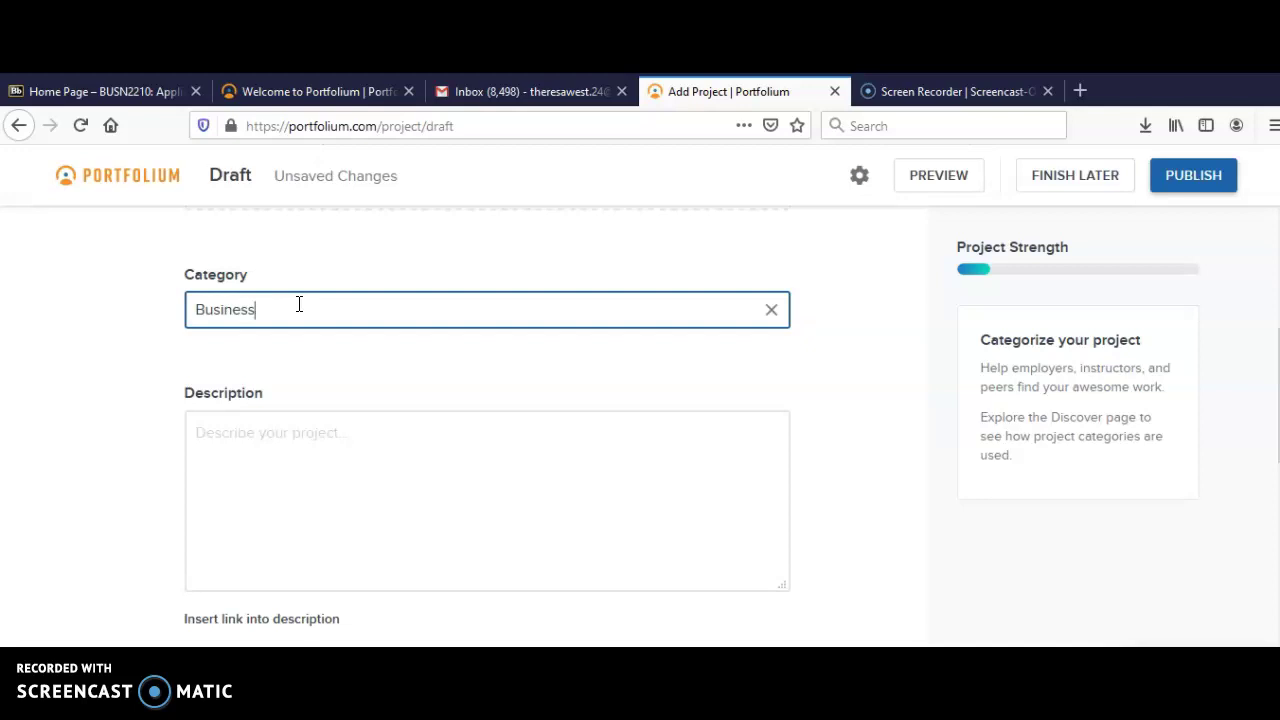
left_click(224, 432)
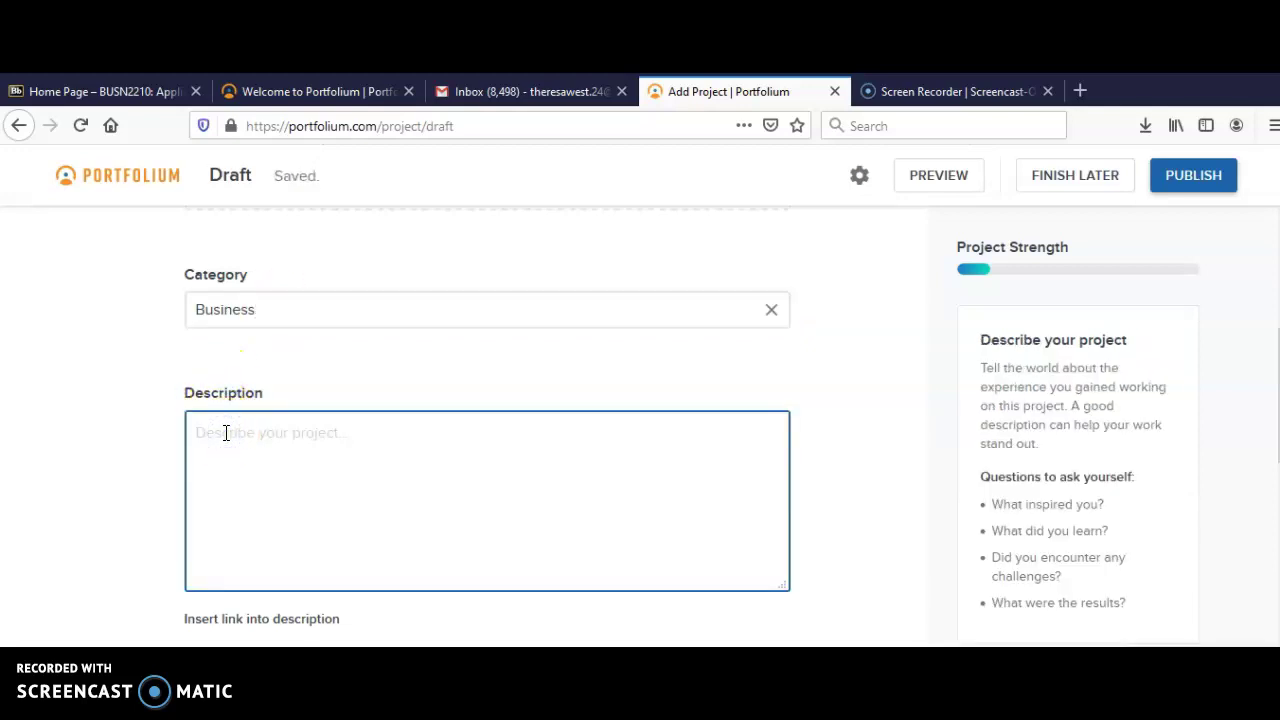
type("Sample Work")
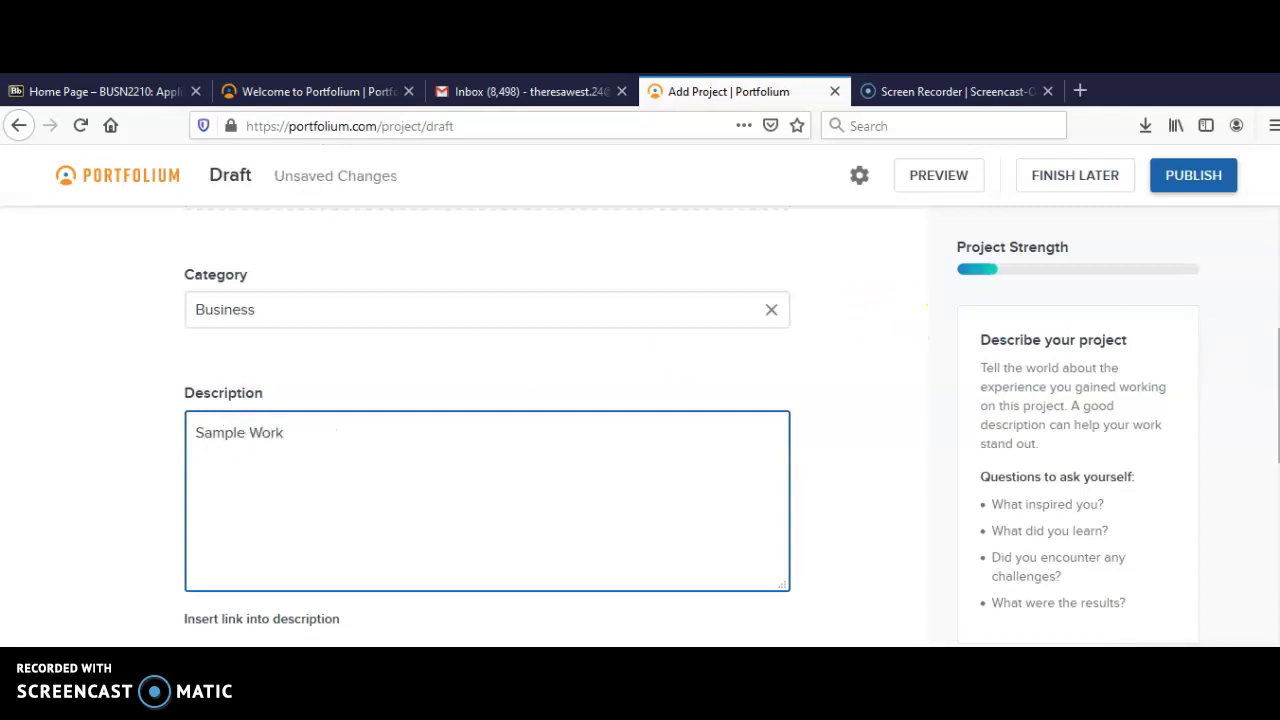
Drop PowerPoint from the project's skills and add Social Networking instead
scroll(897, 319, "down", 5)
scroll(243, 443, "down", 1)
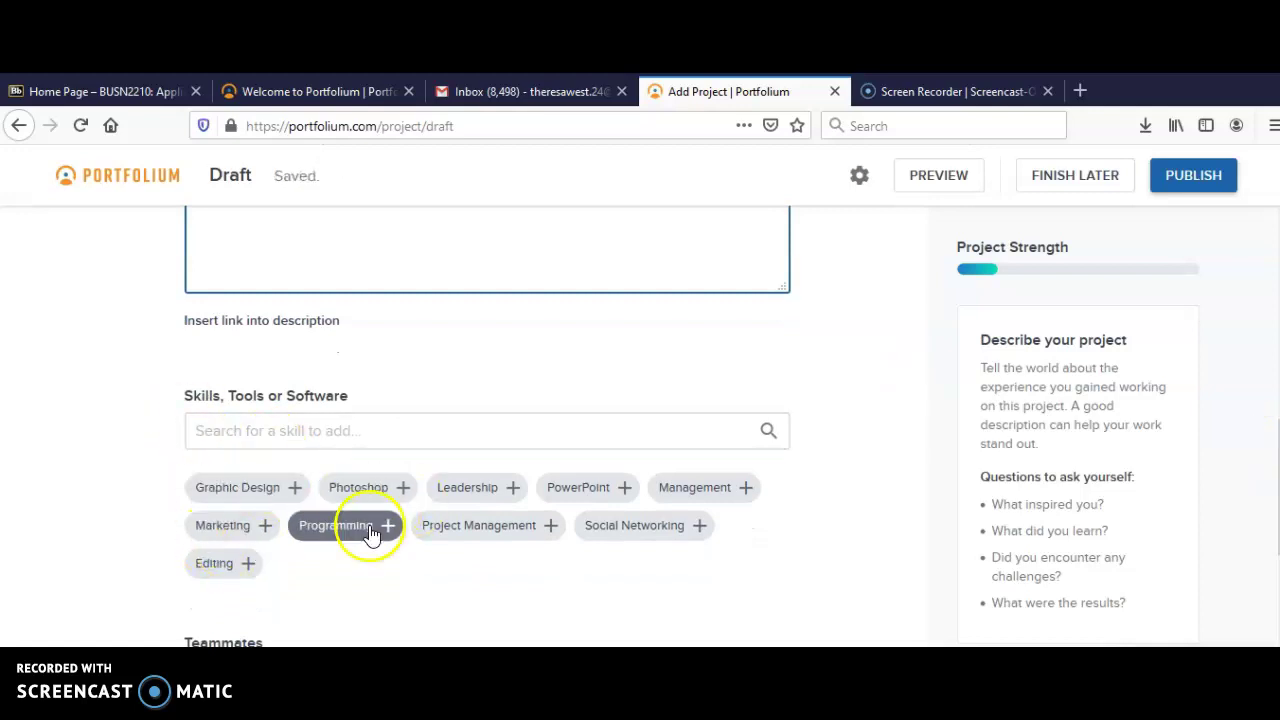
left_click(620, 487)
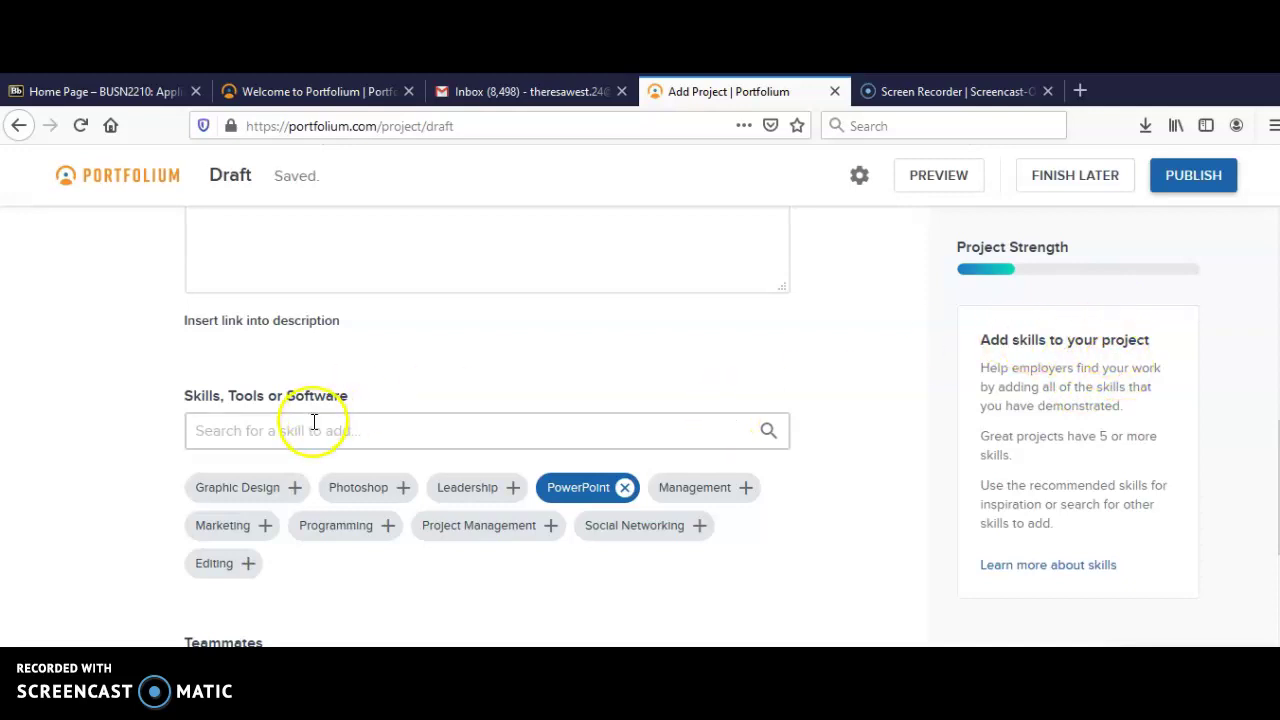
left_click_drag(595, 487, 535, 428)
left_click(624, 487)
left_click(643, 592)
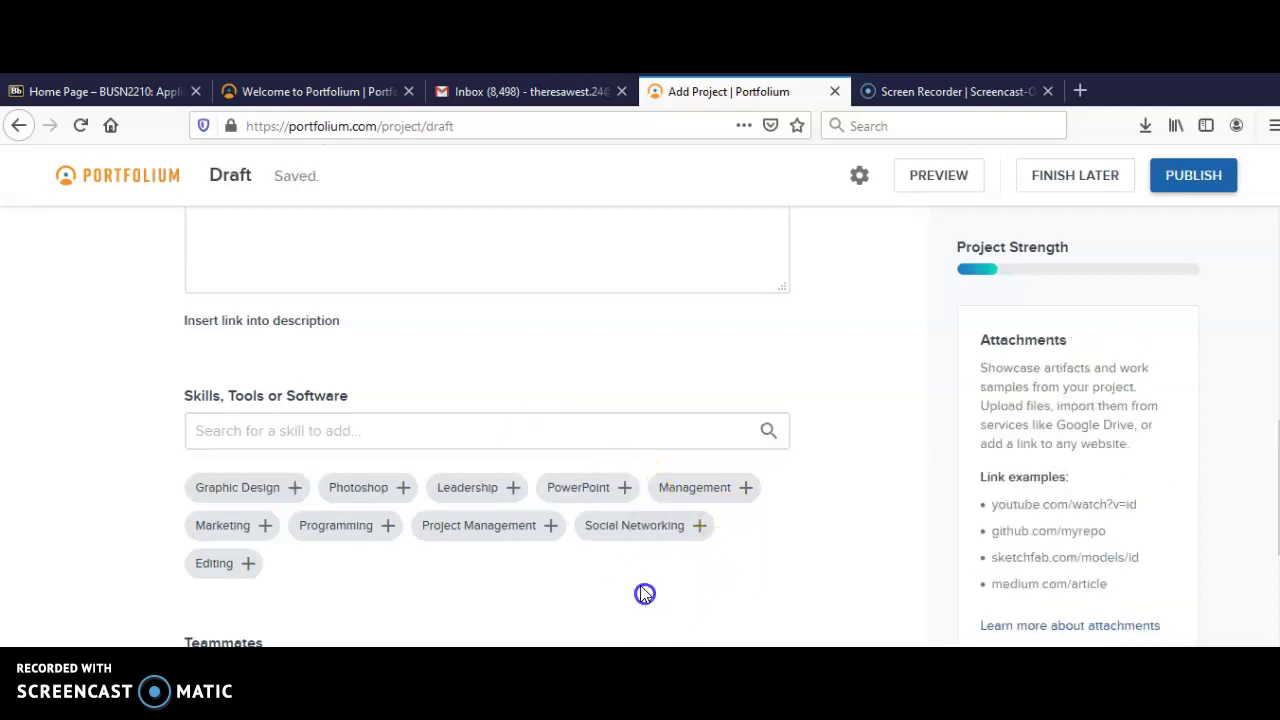
left_click(627, 535)
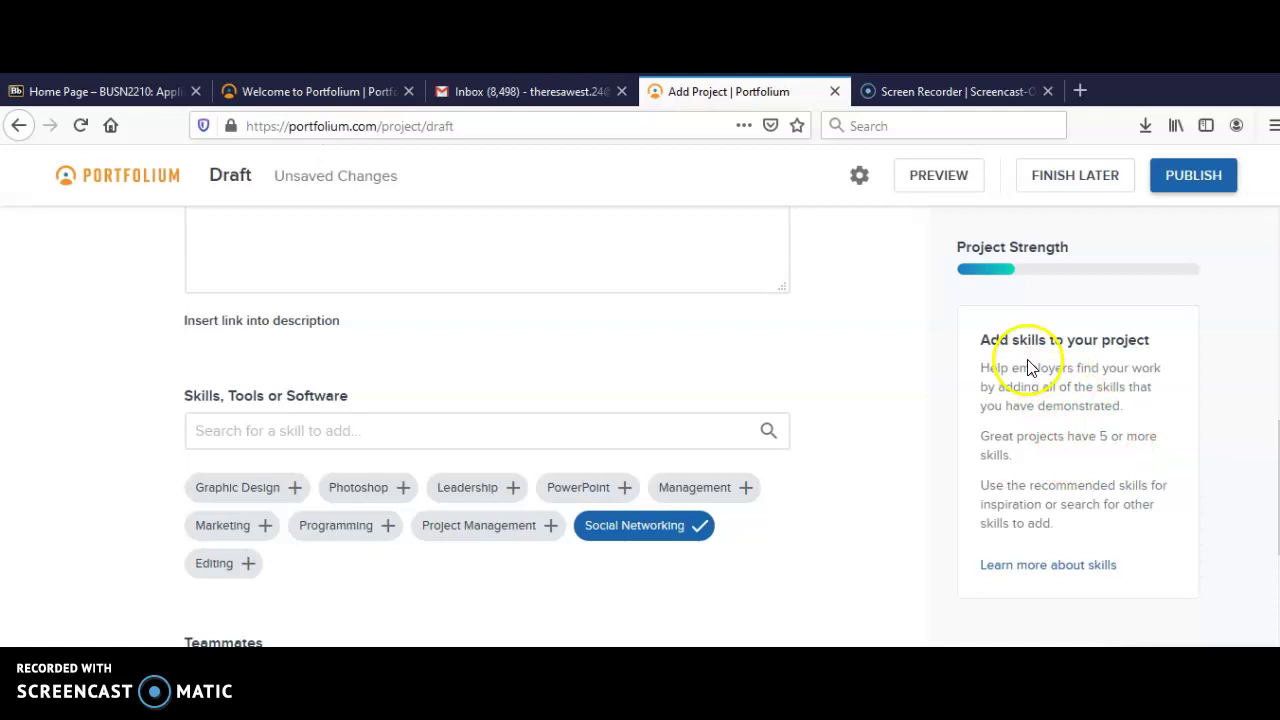
Search for Microsoft Access and add it as a second skill
scroll(488, 430, "down", 3)
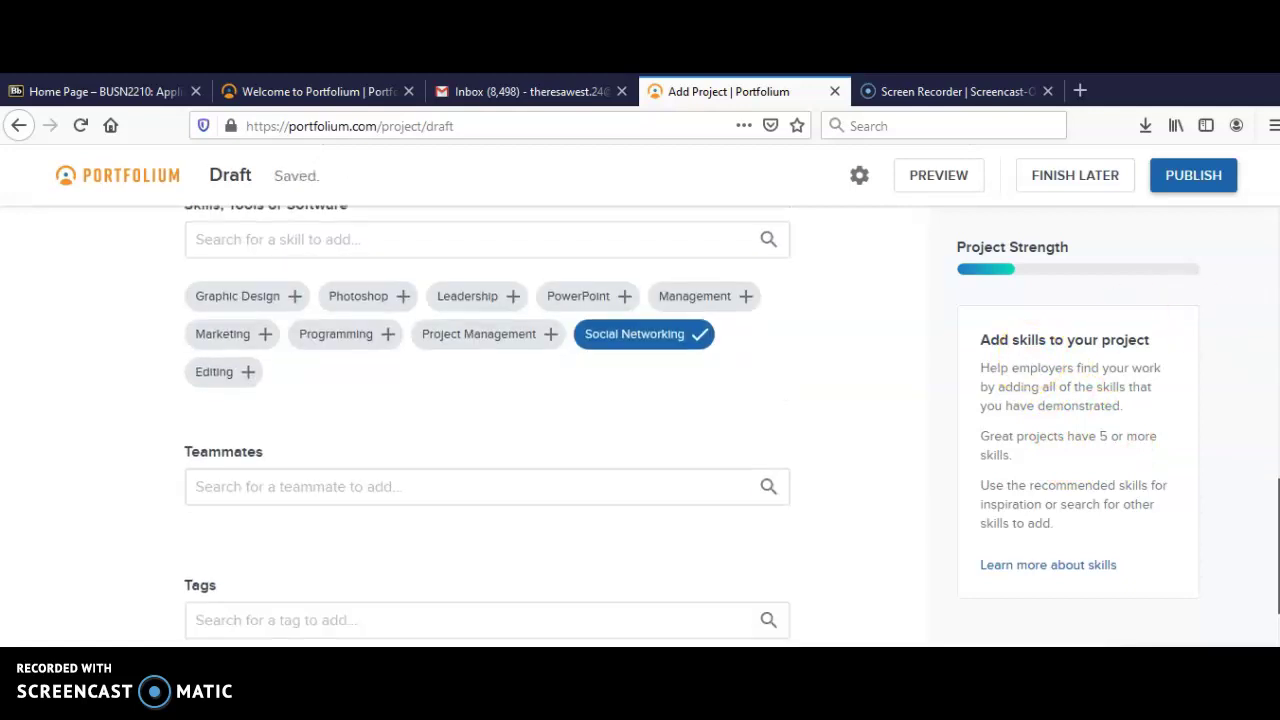
scroll(488, 430, "up", 4)
left_click(560, 476)
type("Microsoft Access")
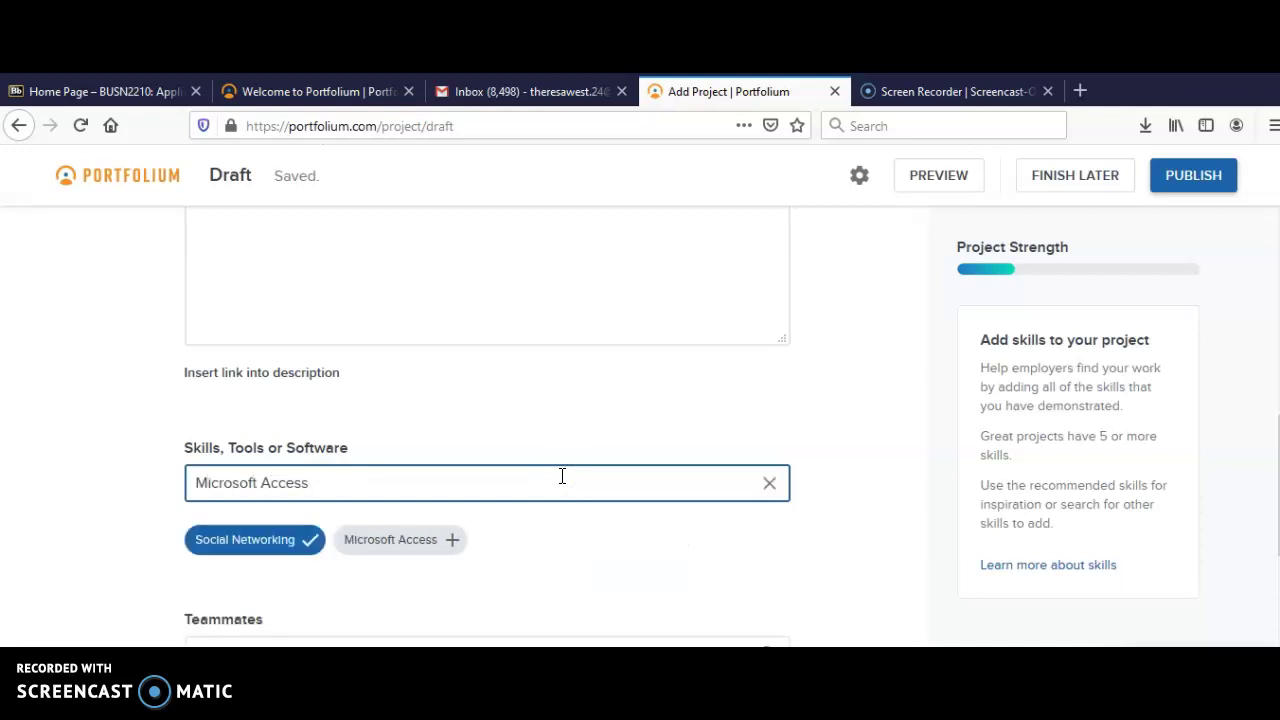
left_click(410, 545)
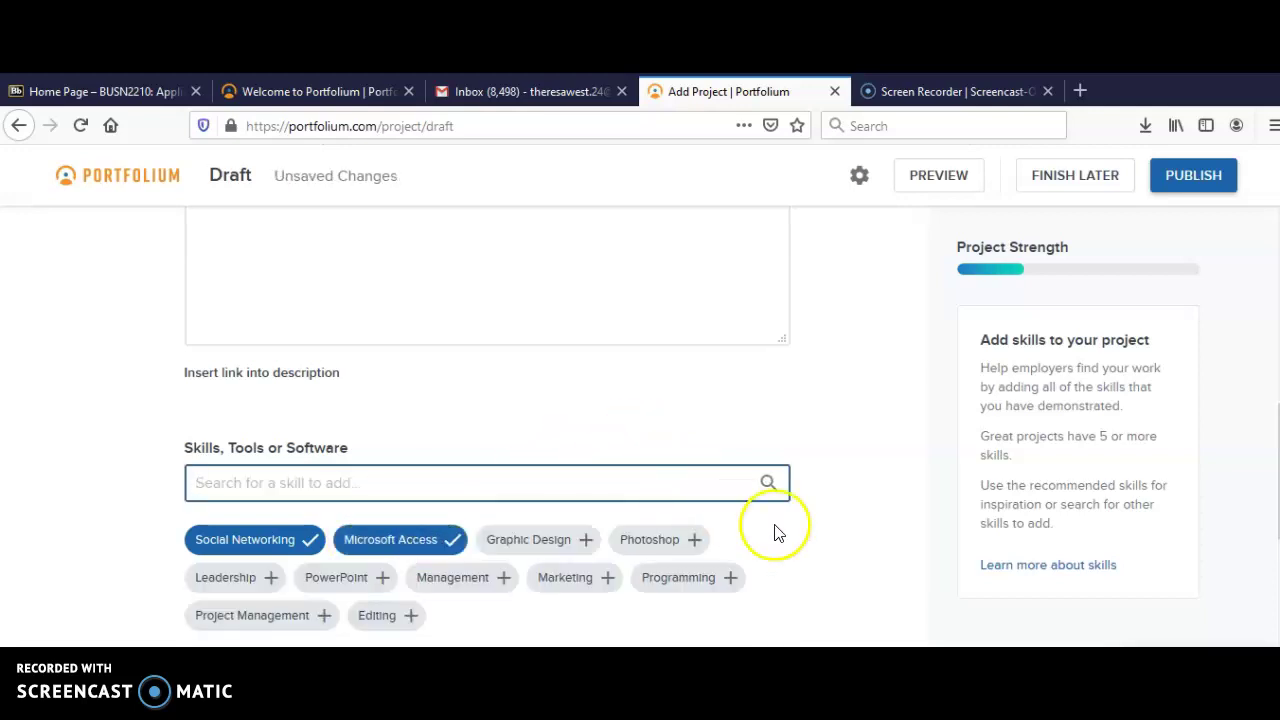
scroll(633, 497, "down", 3)
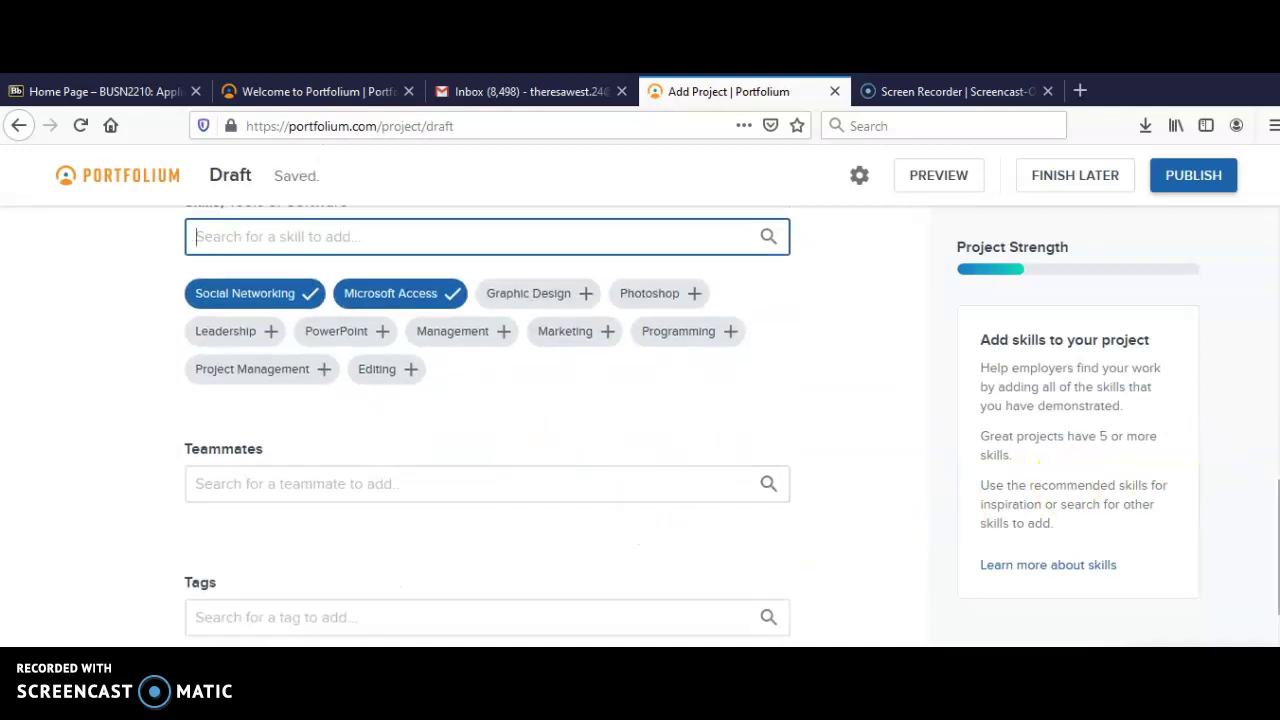
scroll(640, 460, "down", 2)
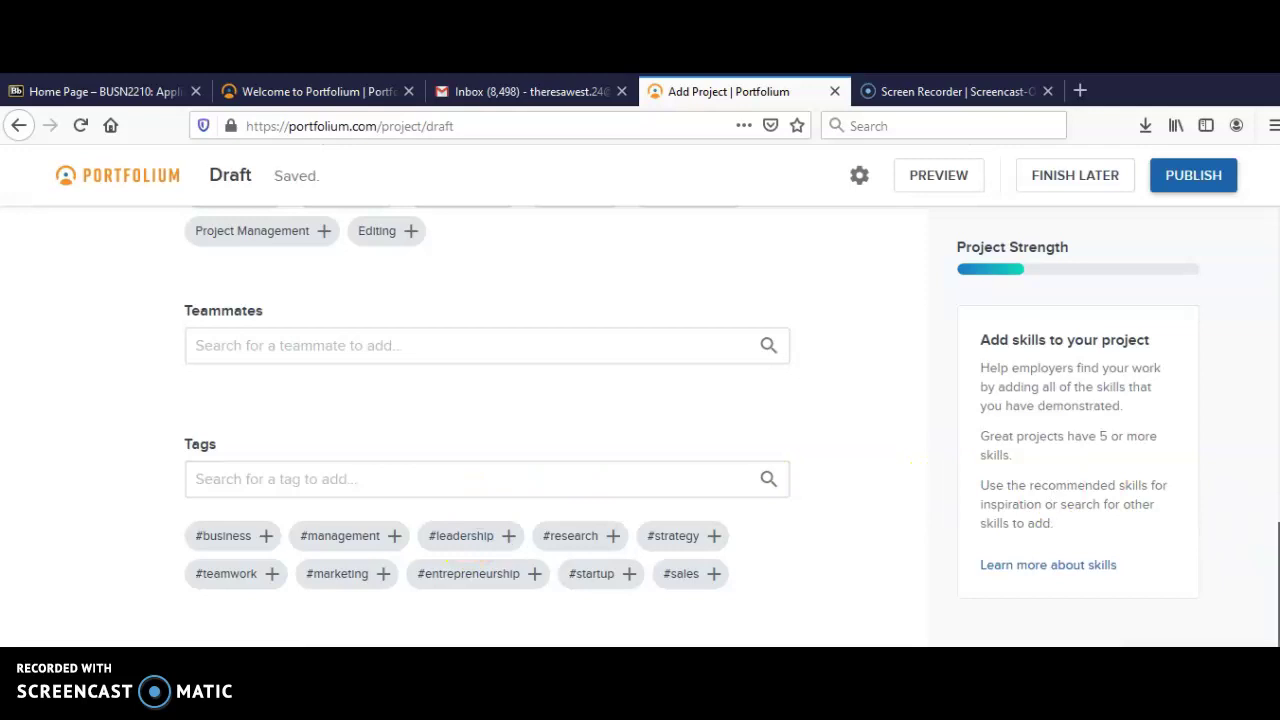
scroll(947, 486, "up", 6)
scroll(488, 422, "up", 3)
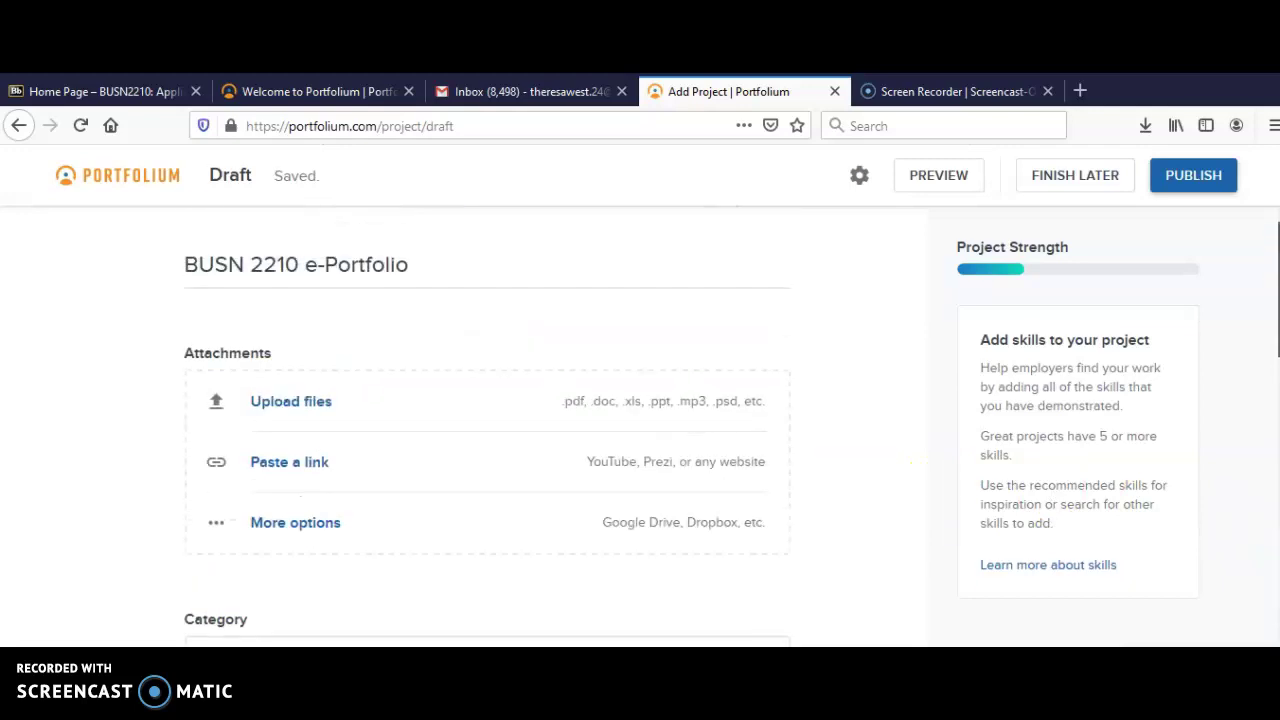
Preview the BUSN 2210 e-Portfolio project, showing Business category and two skills
left_click(940, 178)
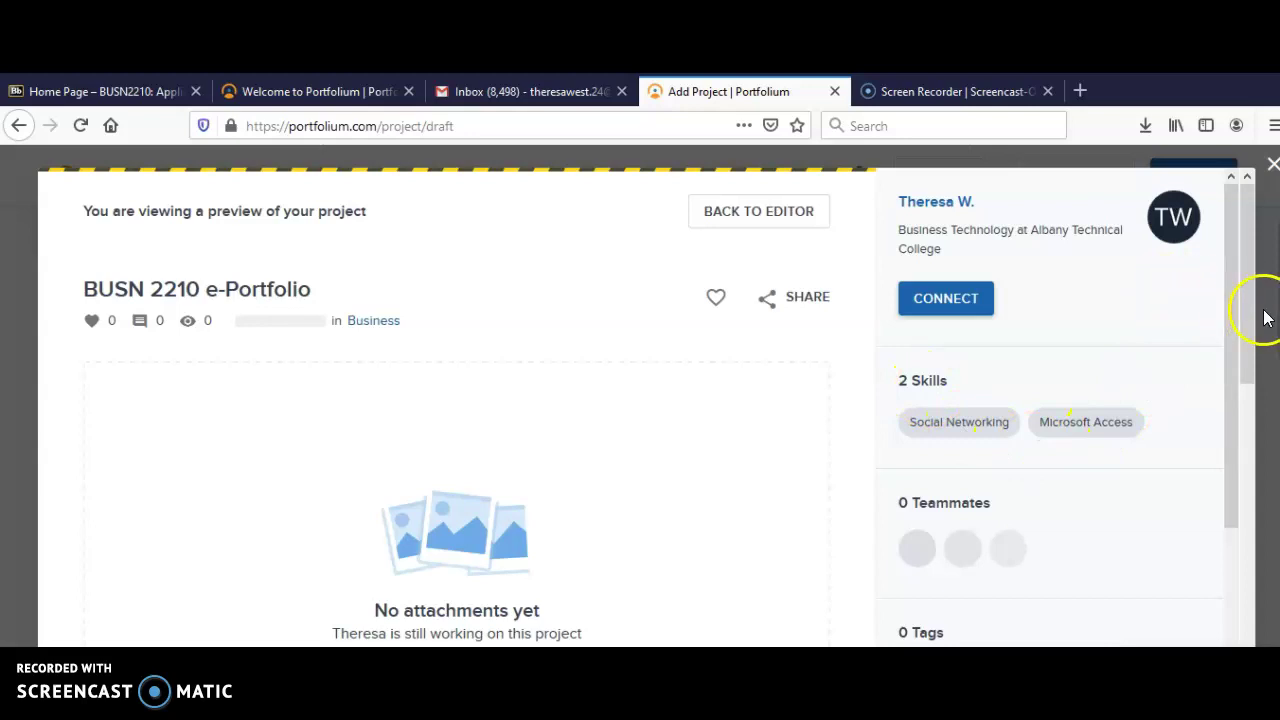
mouse_move(1250, 320)
left_mouse_down()
mouse_move(1249, 389)
mouse_move(1268, 306)
left_mouse_up()
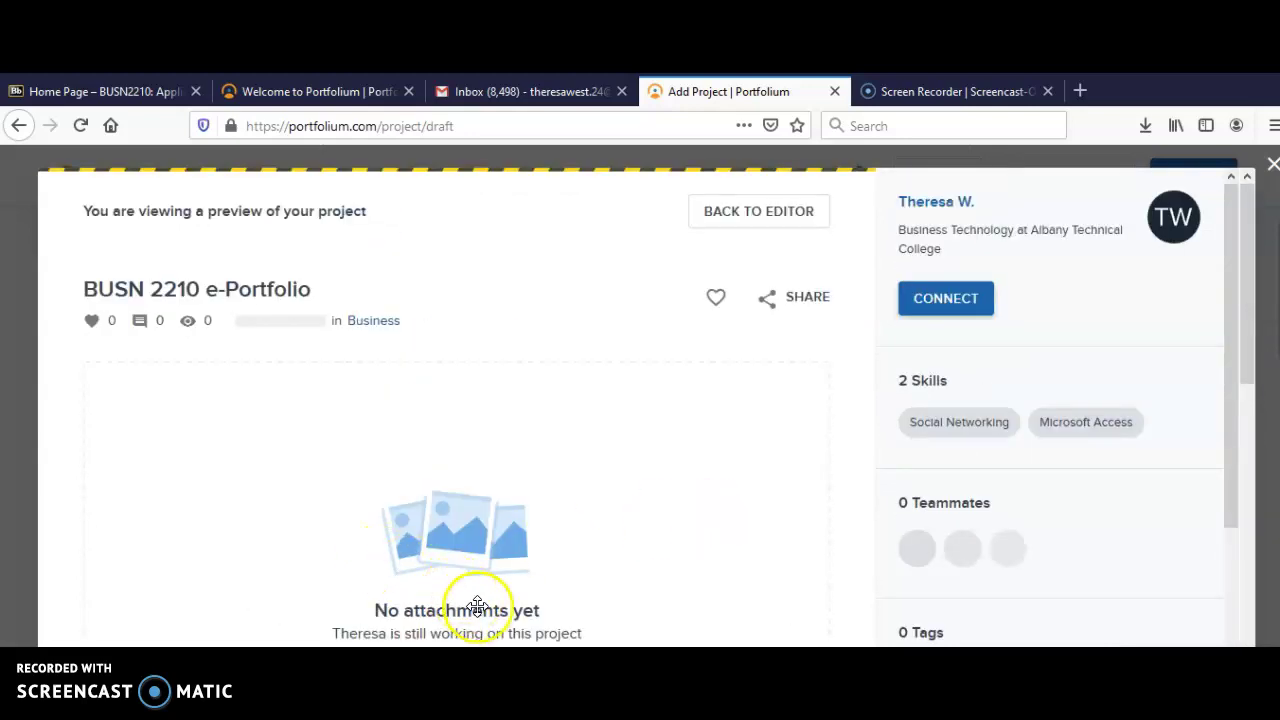
Return to the draft editor and cancel the attachment upload without choosing a file
left_click(740, 219)
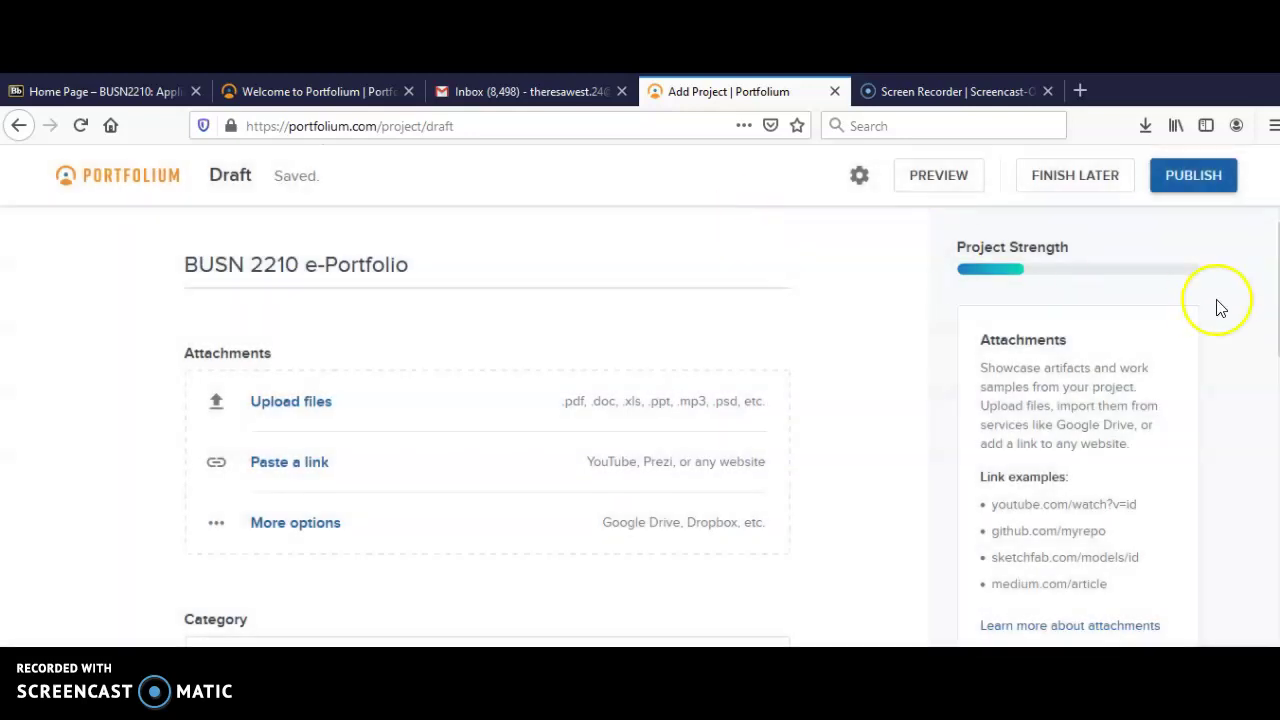
scroll(1270, 316, "down", 2)
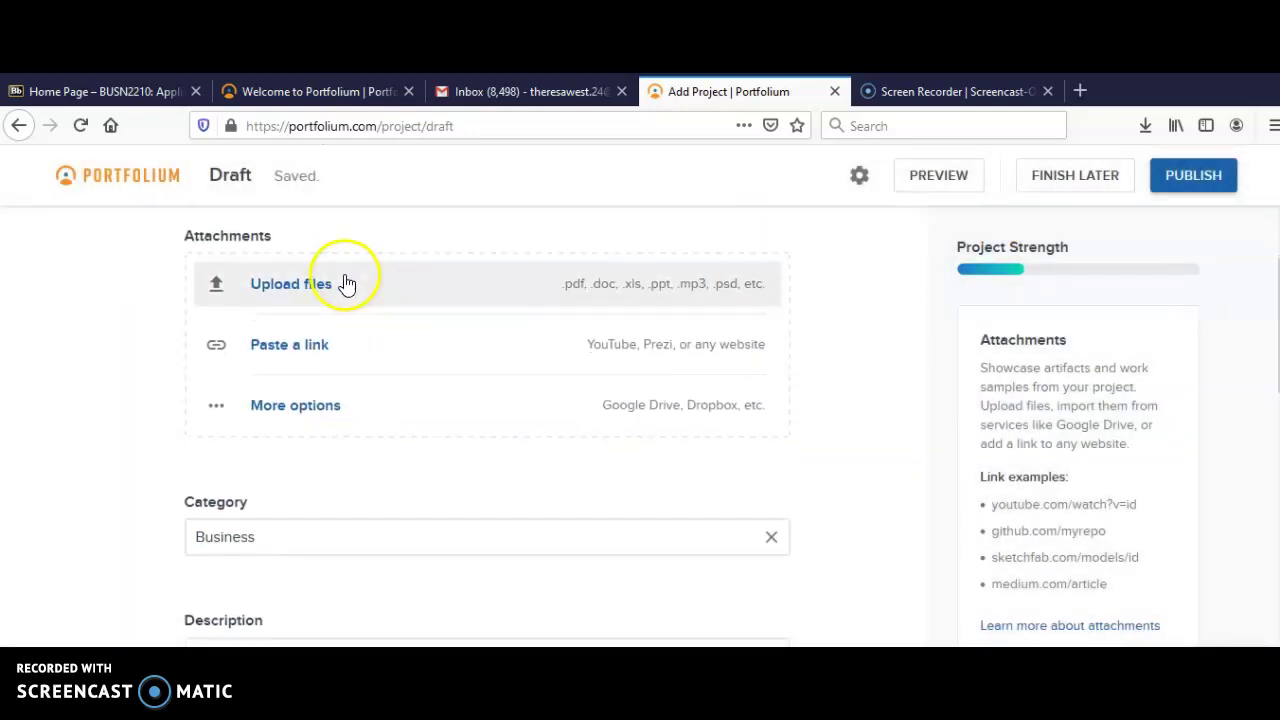
left_click(315, 292)
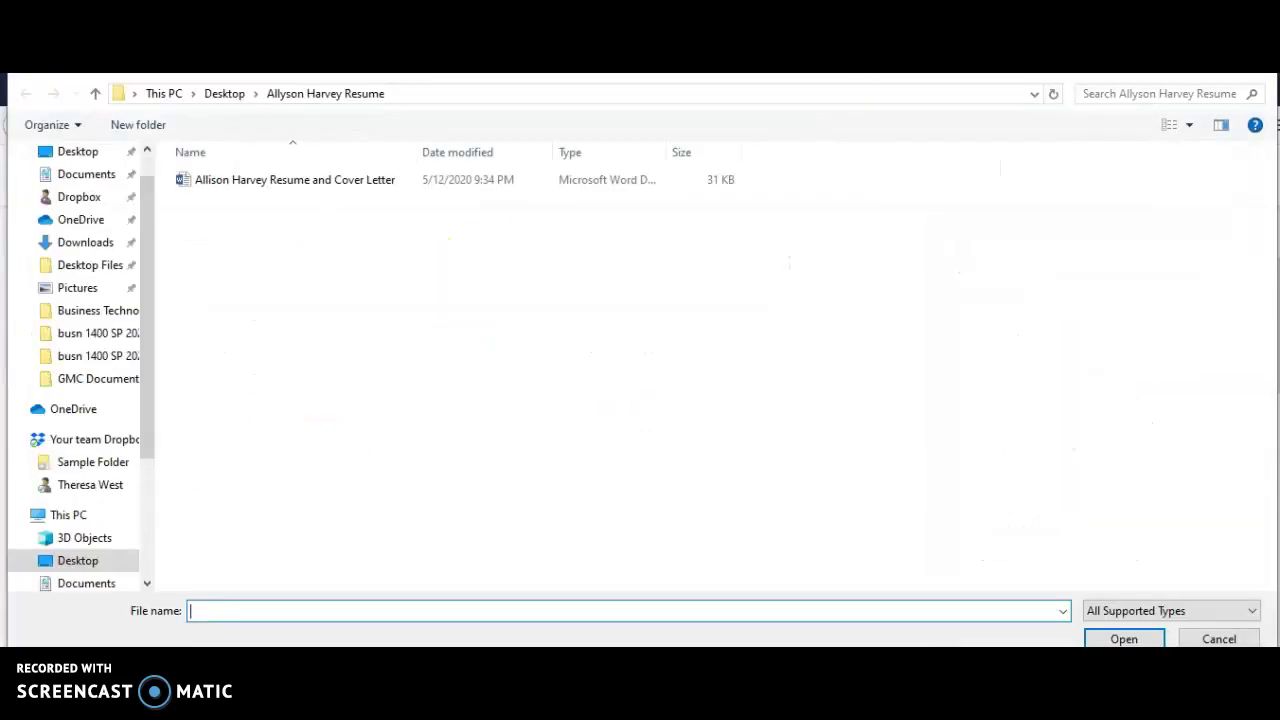
left_click(1213, 640)
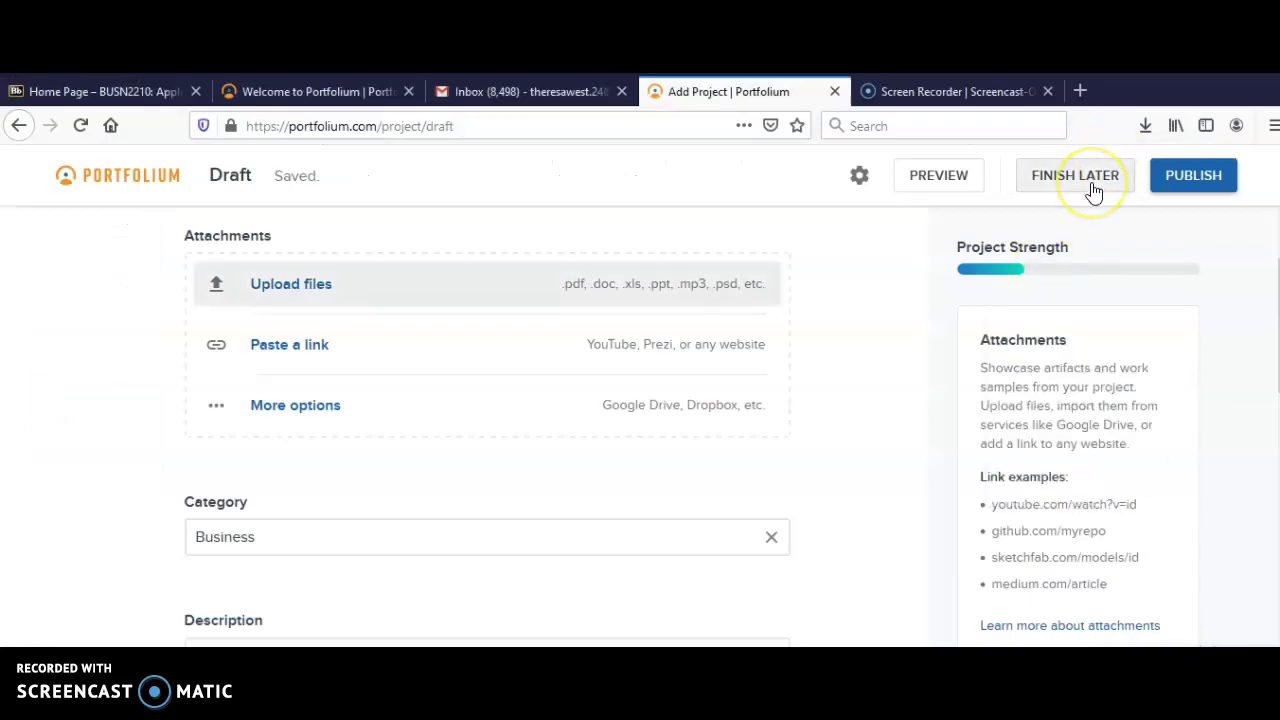
Save the BUSN 2210 e-Portfolio draft to finish later
left_click(1094, 192)
scroll(487, 400, "down", 8)
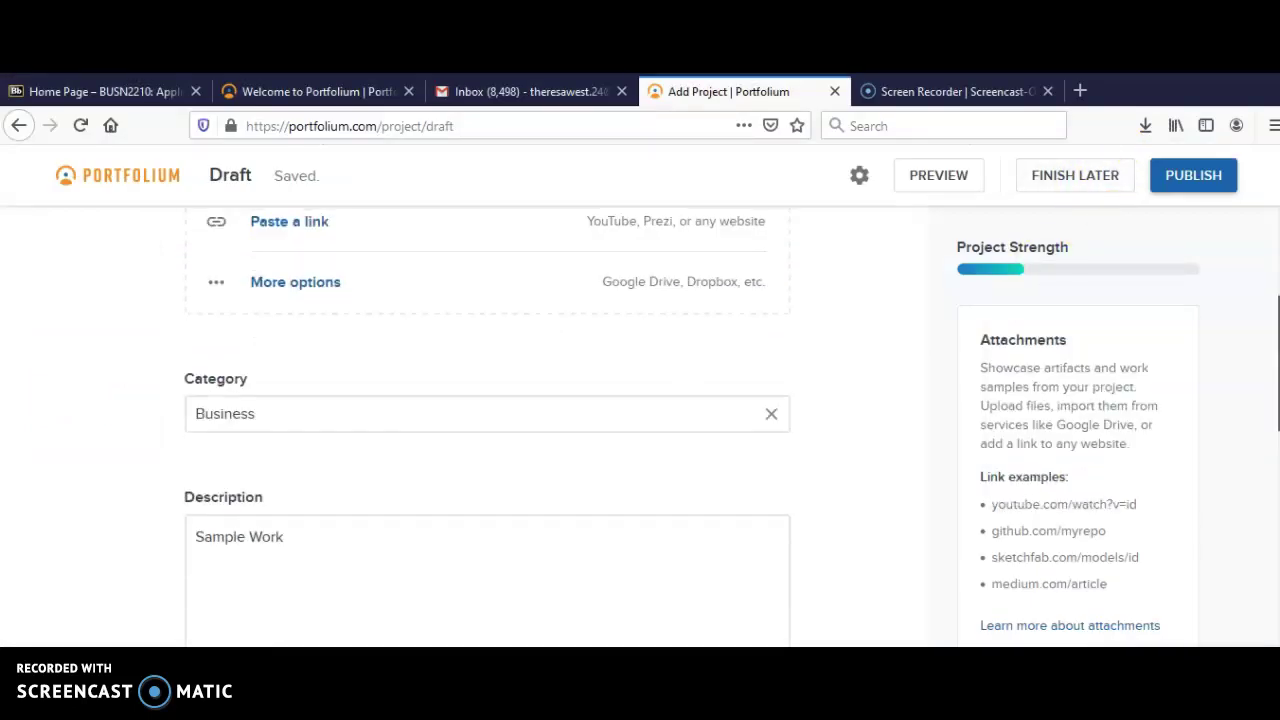
scroll(487, 400, "up", 10)
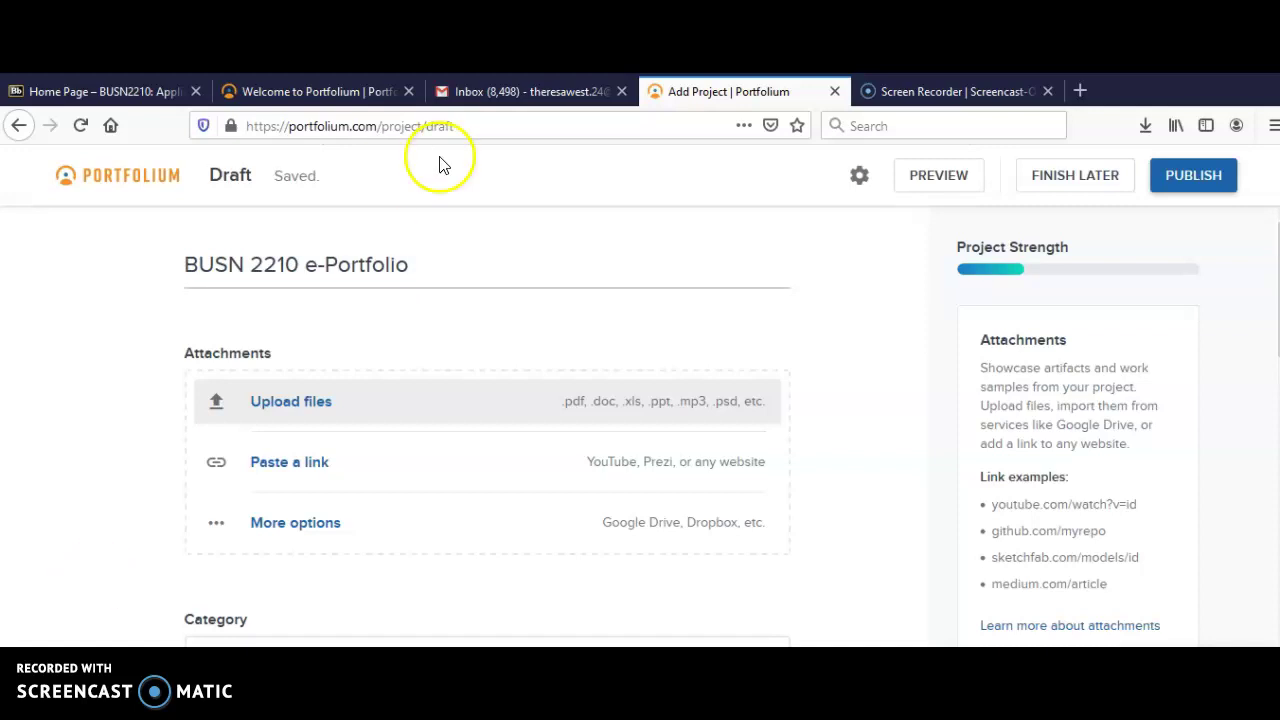
Copy the draft page's address, portfolium.com/project/draft, from the Firefox address bar
left_click(440, 126)
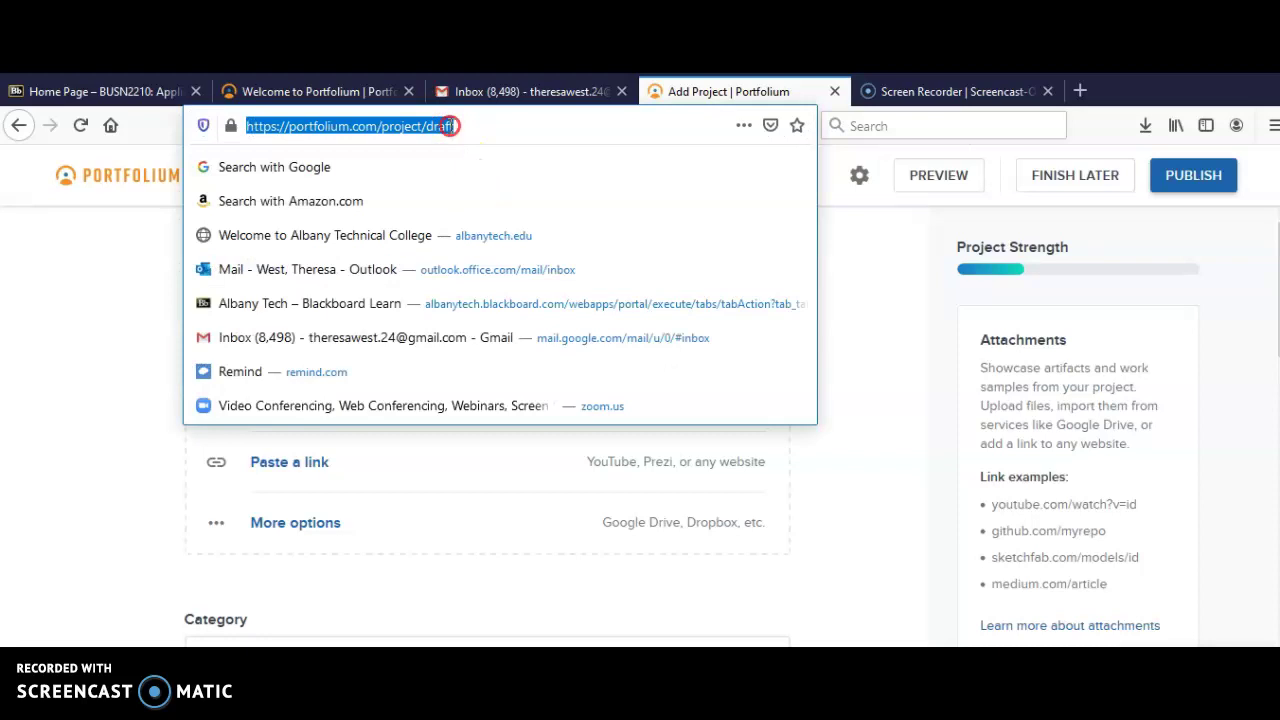
right_click(449, 126)
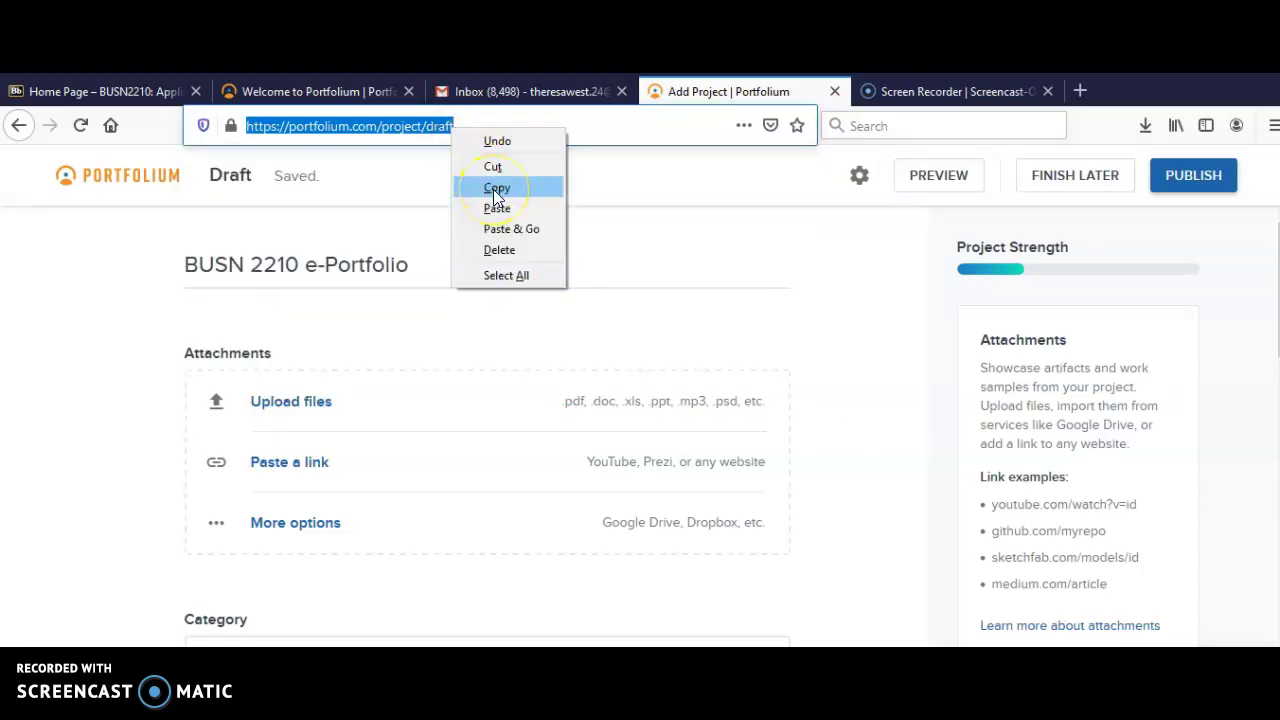
left_click(666, 249)
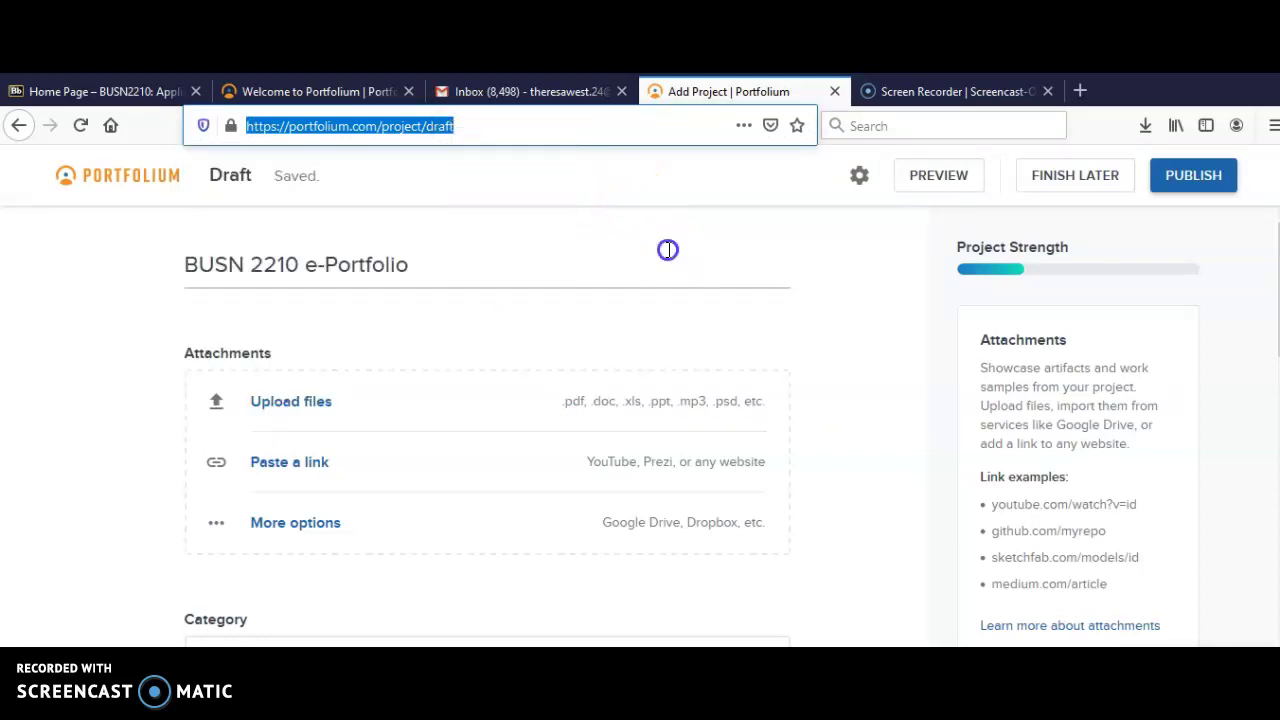